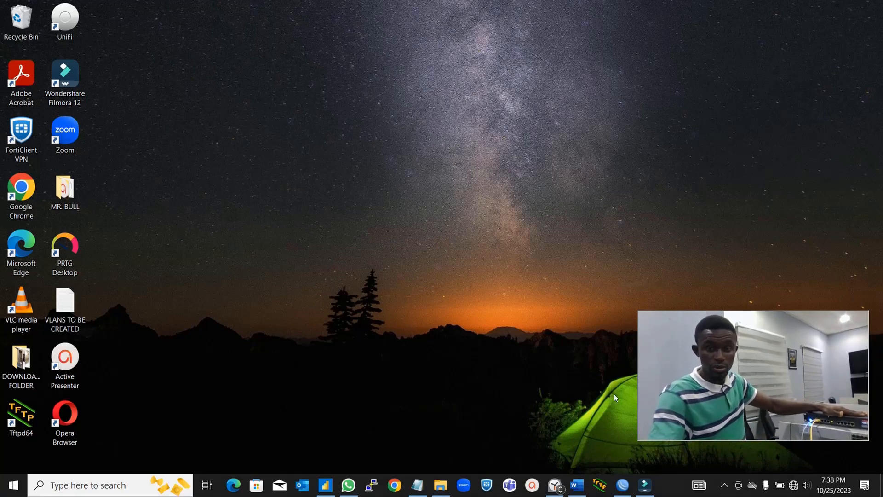
- Connect WinBox to the MikroTik RB3011UiAS router picked from the Neighbors list
left_click(630, 489)
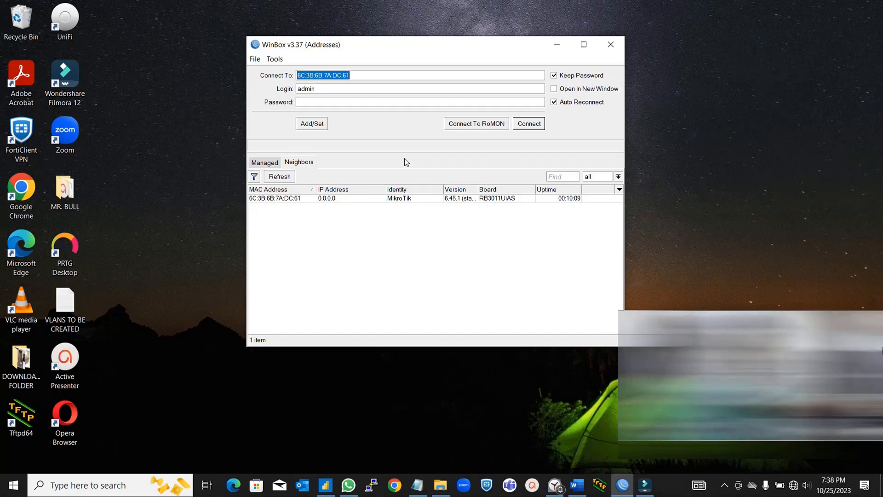
left_click(265, 199)
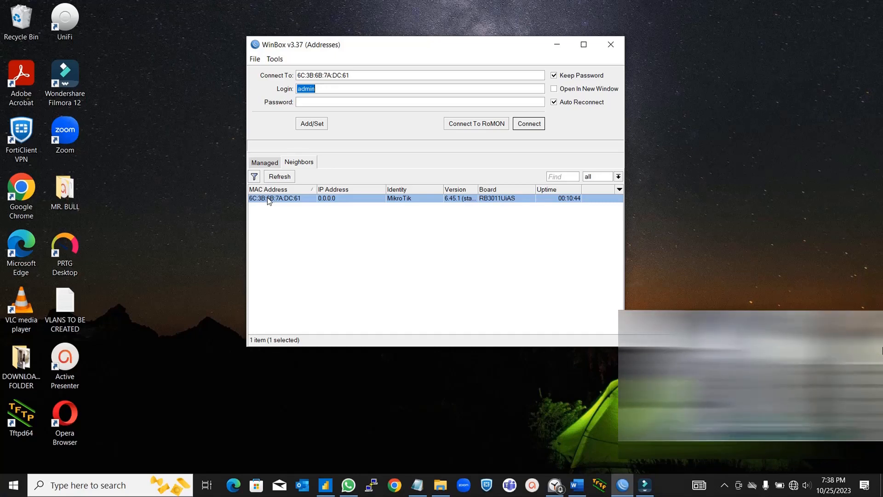
left_click(529, 127)
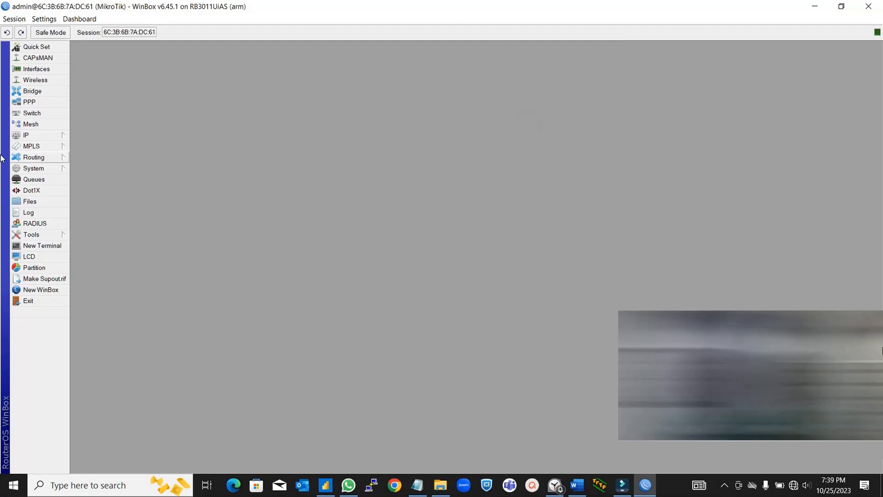
- Look over the Quick Set form, close it without changes, and expand the IP menu
left_click(45, 48)
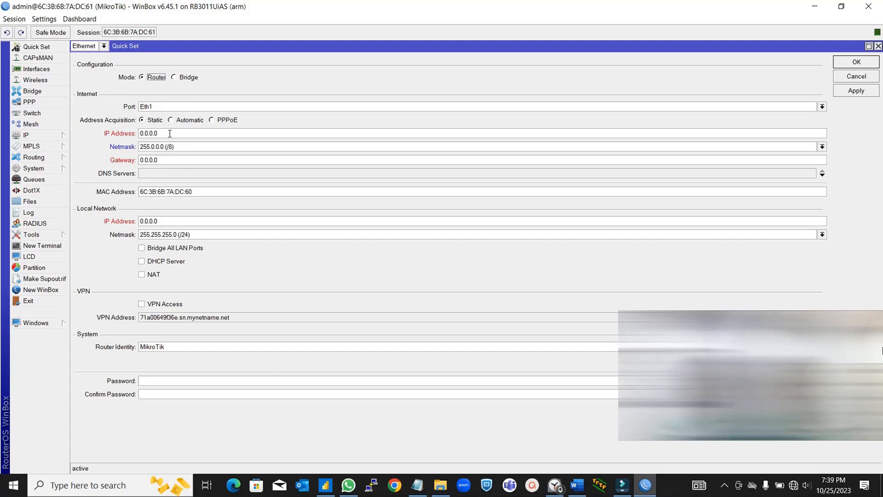
left_click(878, 46)
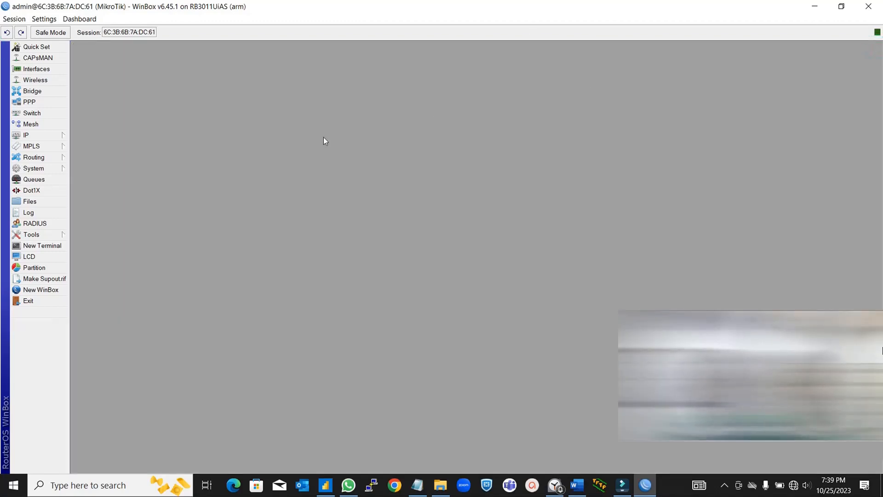
left_click(57, 136)
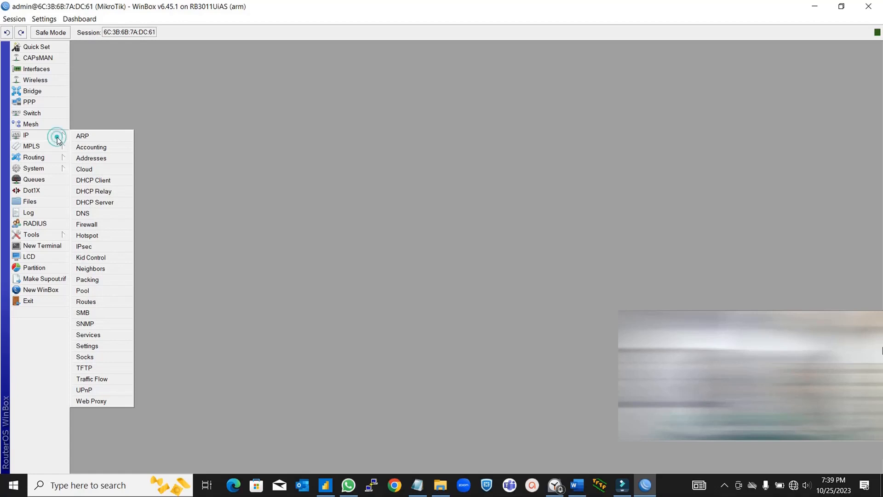
- Add a DHCP client on ether1, confirm it is bound to 171.100.10.55, and close the list
left_click(103, 179)
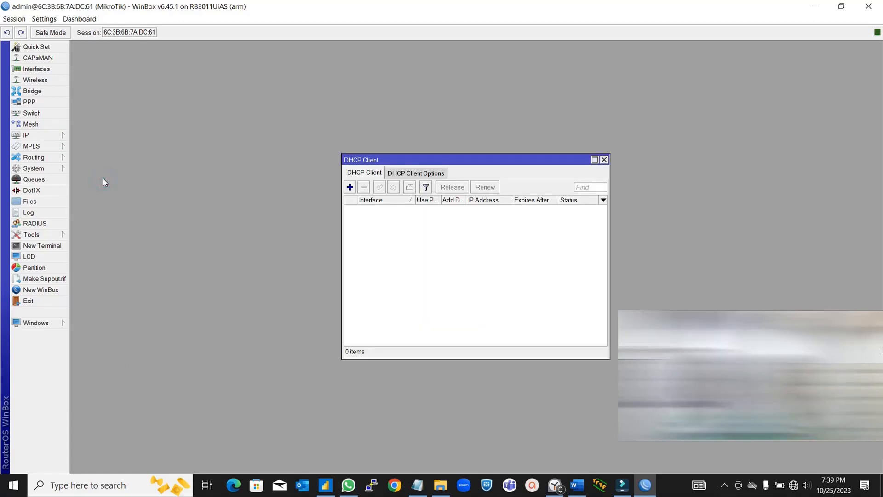
left_click(350, 187)
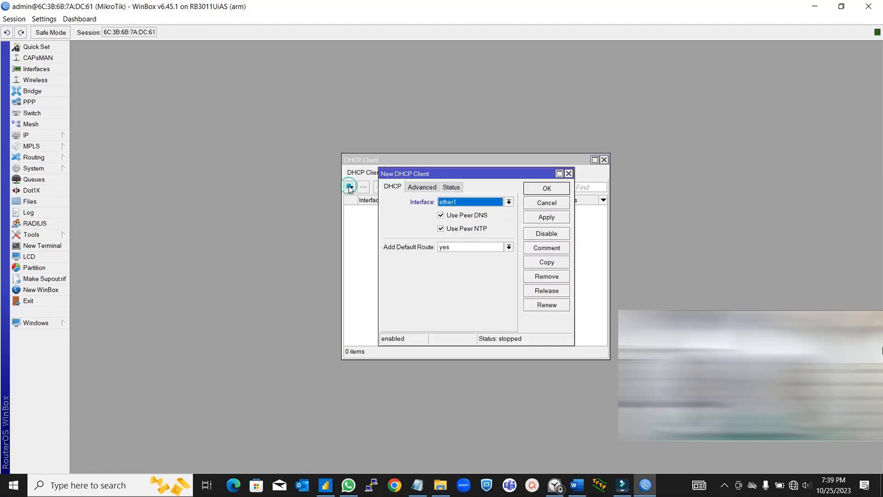
left_click(552, 191)
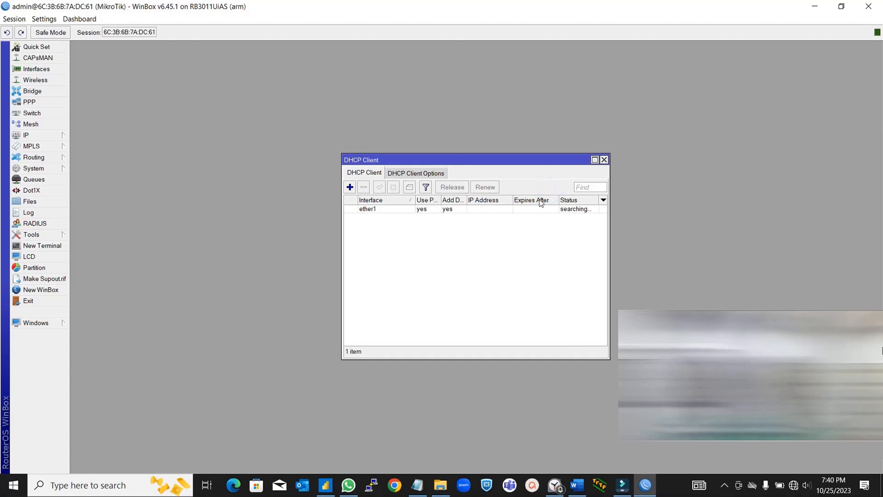
left_click(500, 226)
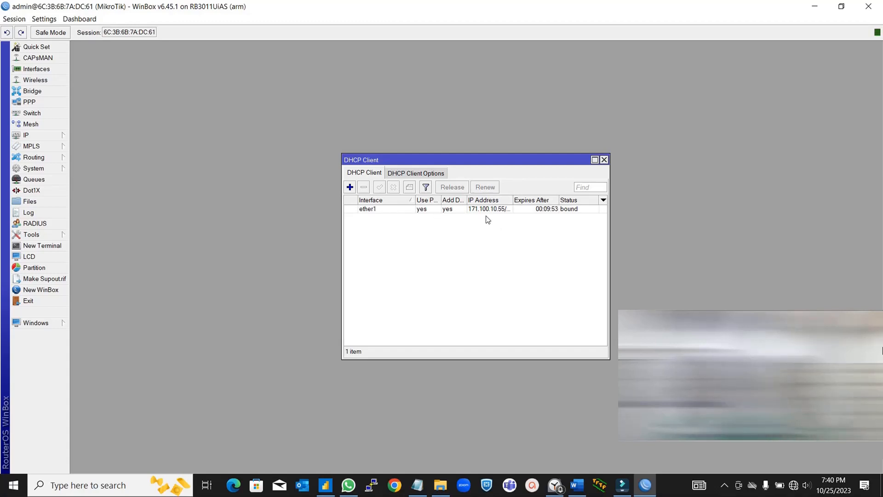
left_click(604, 160)
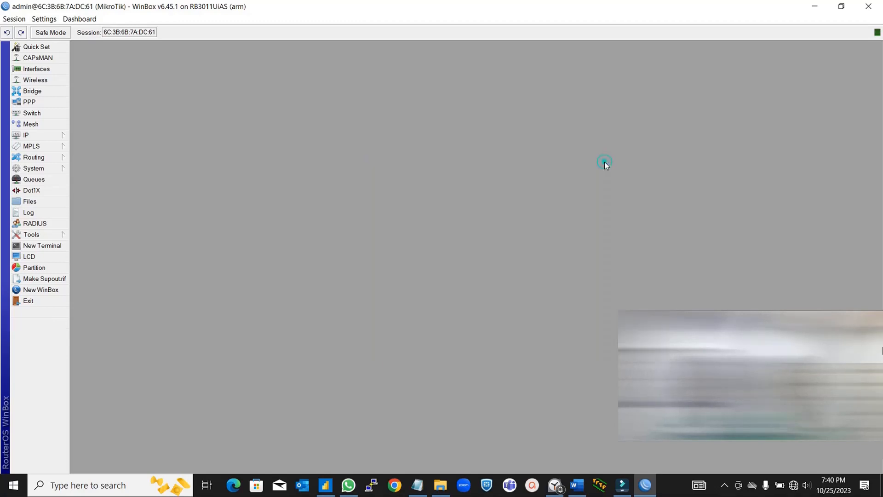
- Create a new bridge interface in the Bridge window
left_click(55, 92)
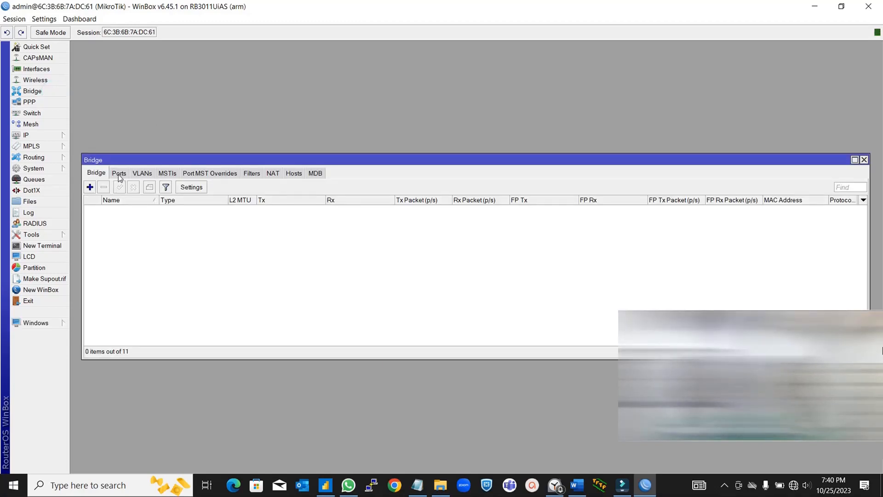
left_click(90, 187)
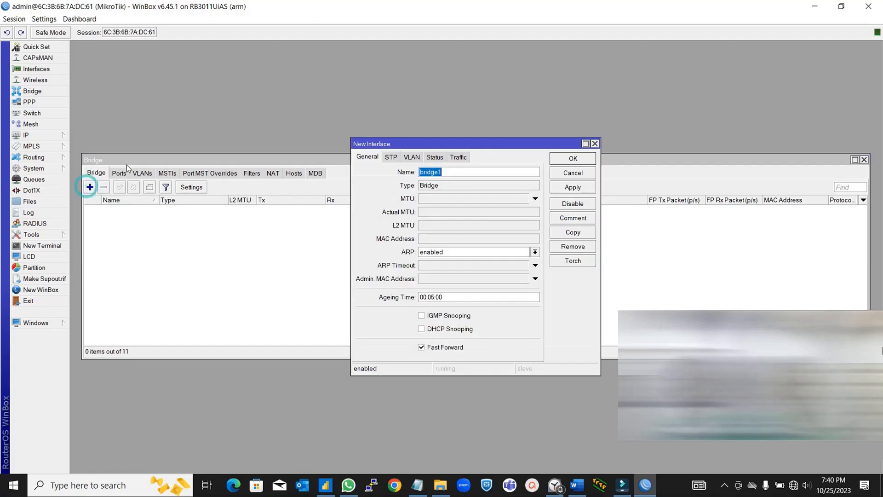
left_click(498, 170)
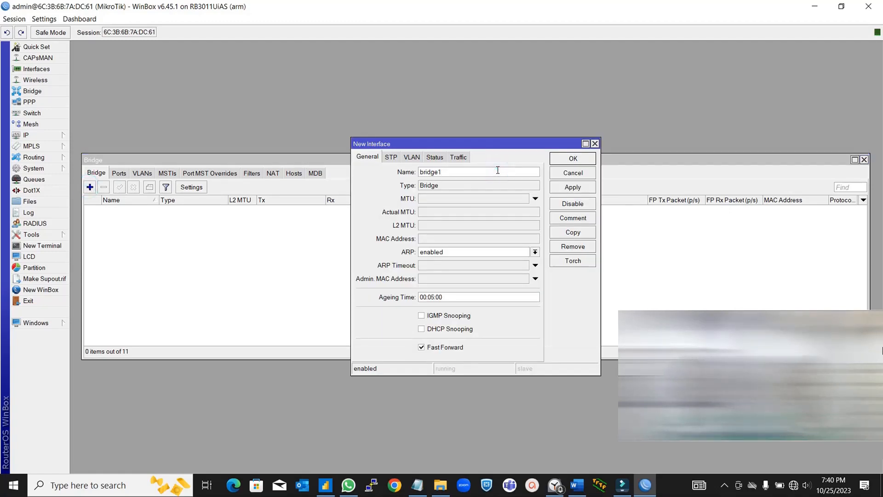
left_click(566, 162)
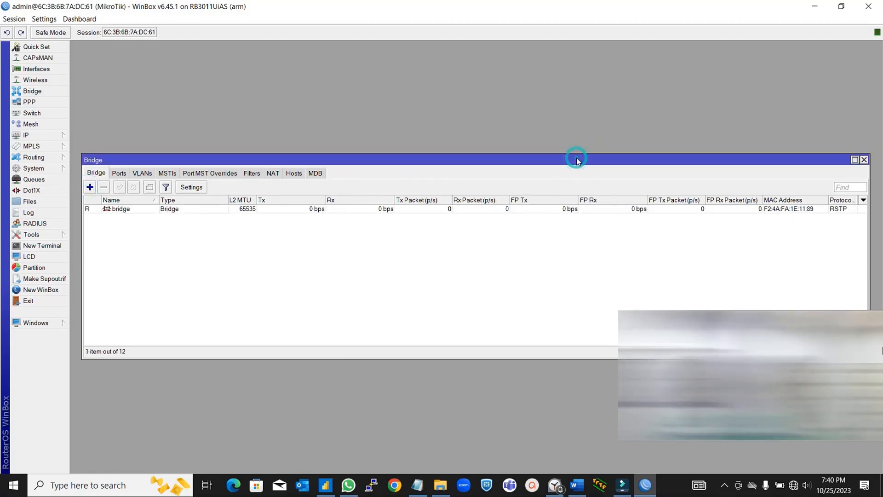
- Add ether2 and ether3 as ports of the bridge
left_click(118, 173)
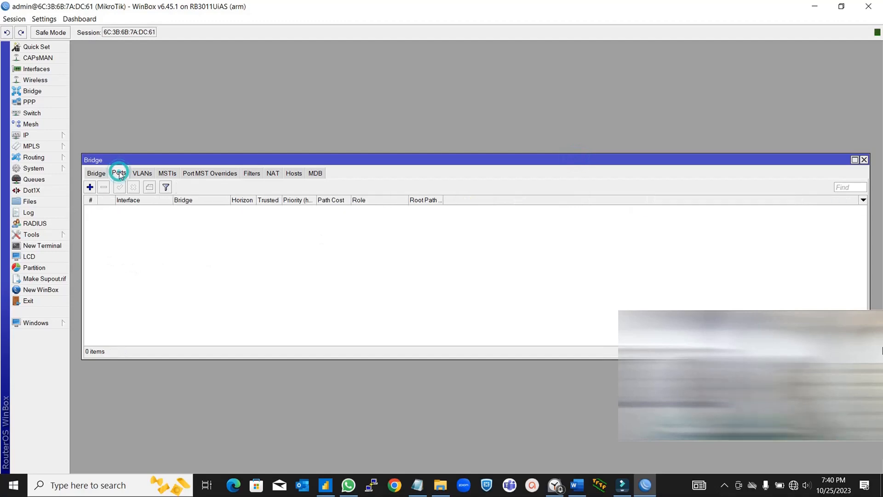
left_click(91, 187)
left_click(518, 204)
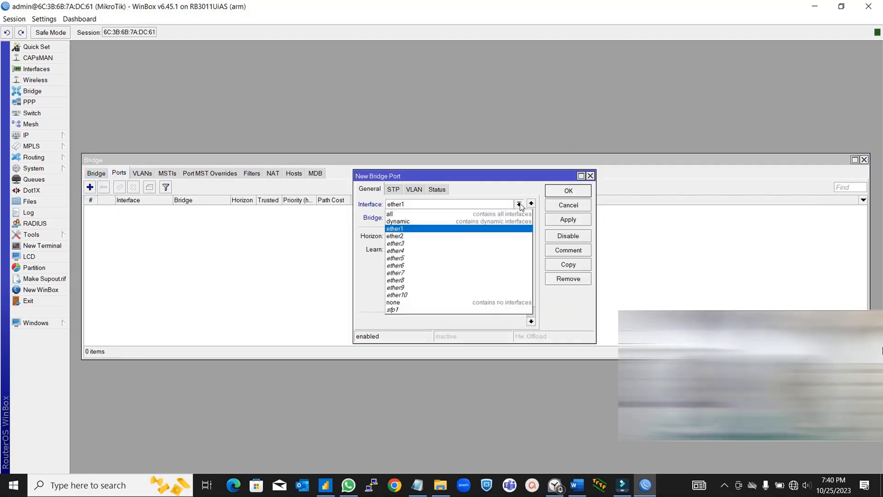
left_click(439, 236)
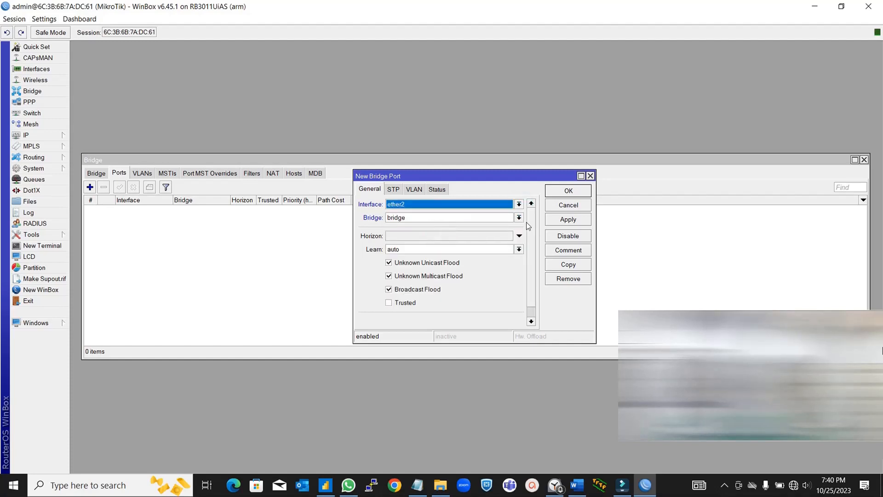
left_click(572, 196)
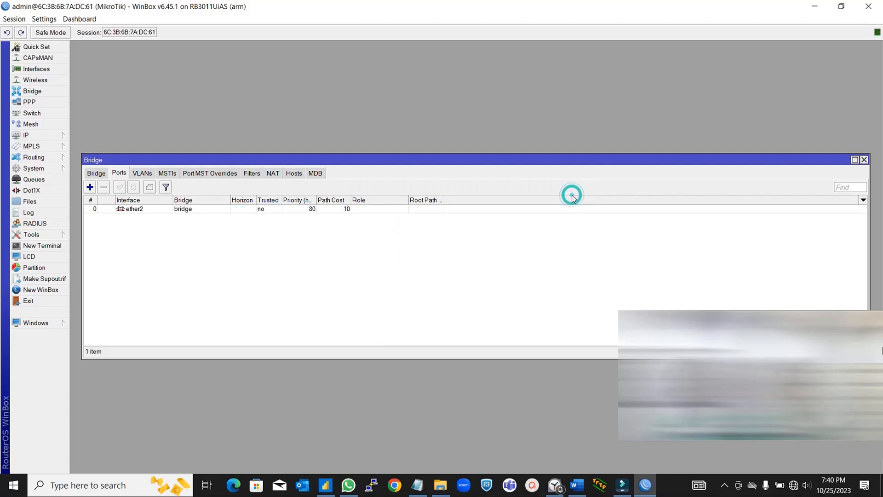
left_click(90, 187)
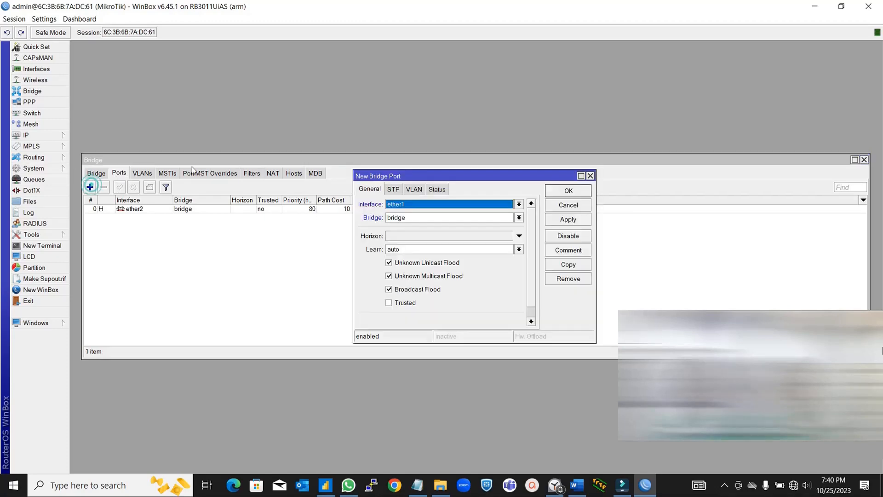
left_click(519, 204)
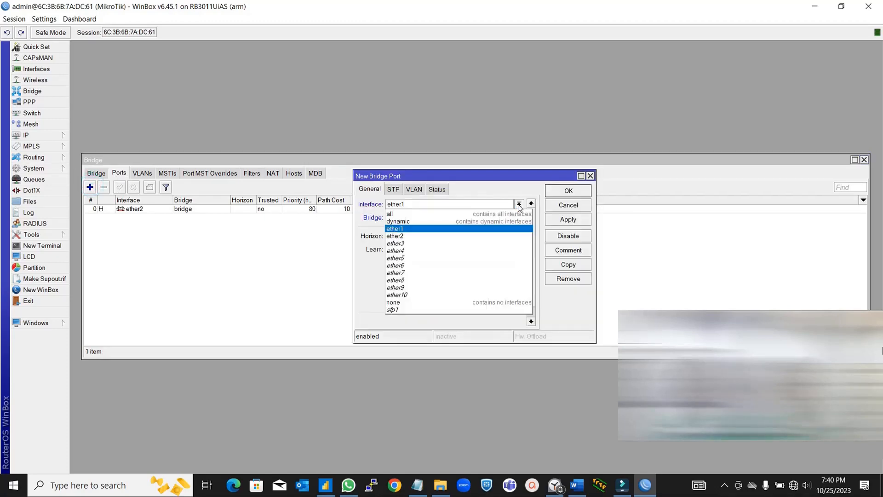
left_click(437, 243)
left_click(567, 190)
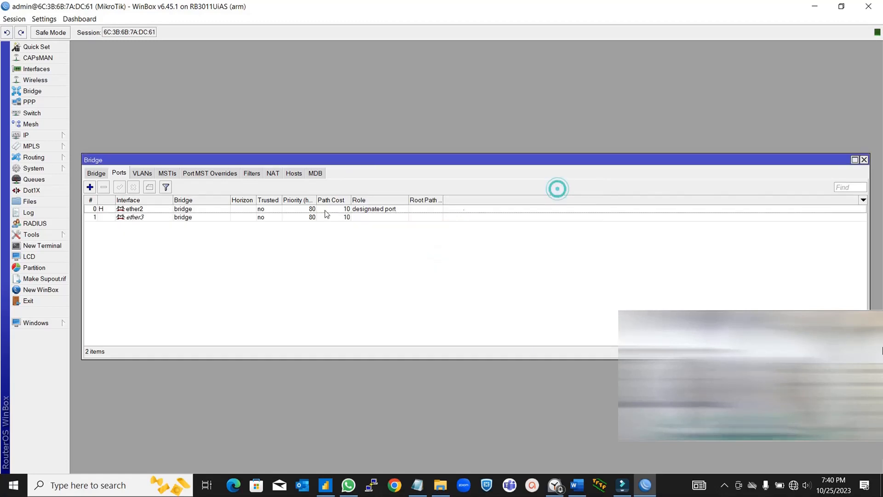
- Add ether4 through ether10 as bridge ports, nine ports in total
left_click(91, 188)
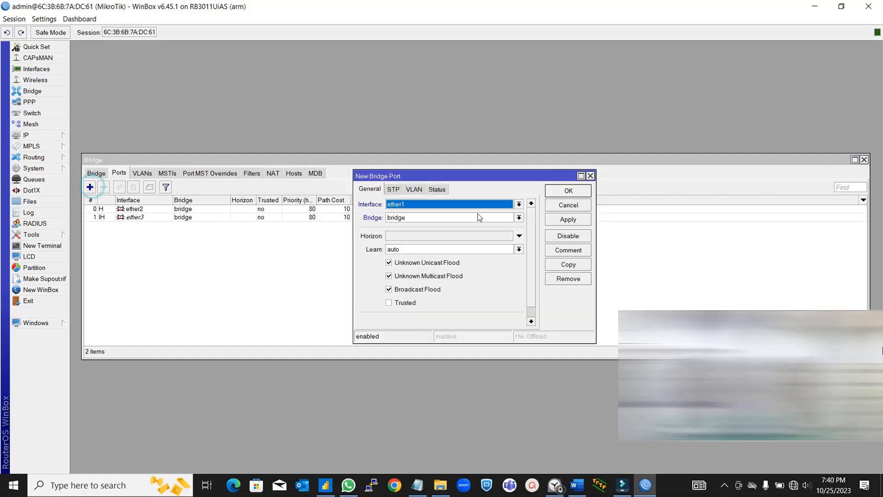
left_click(519, 205)
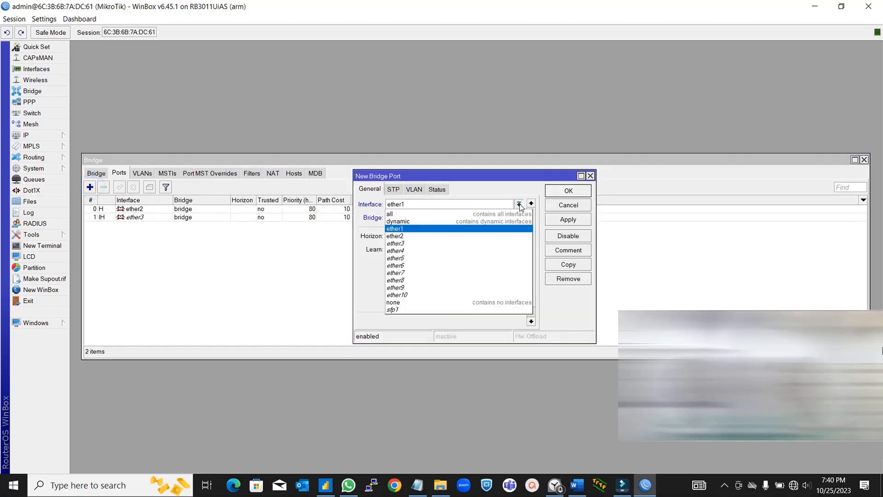
left_click(437, 250)
left_click(580, 193)
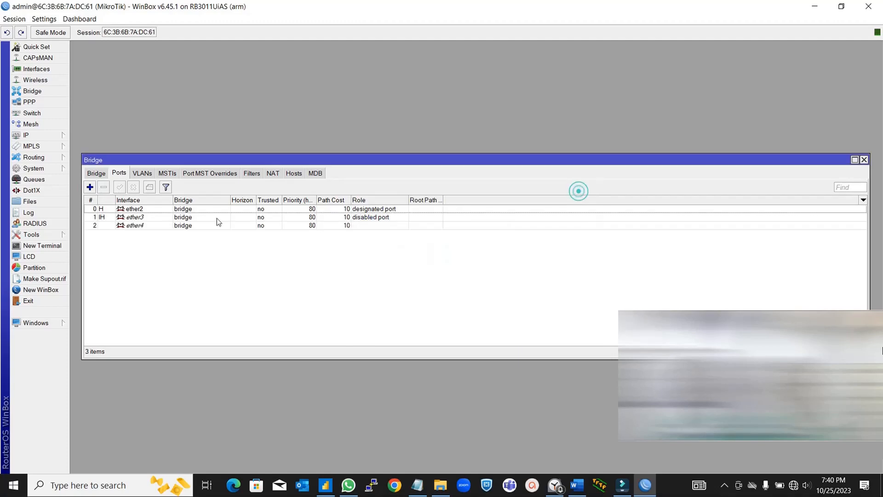
left_click(90, 186)
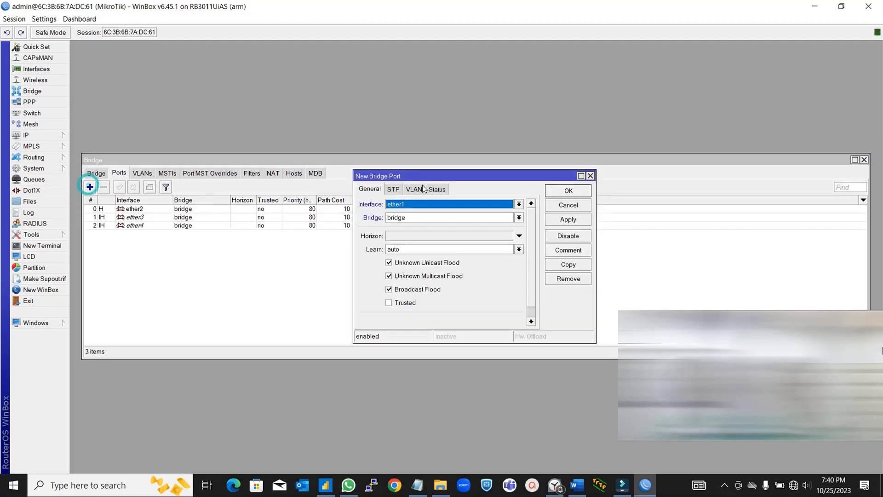
left_click(519, 204)
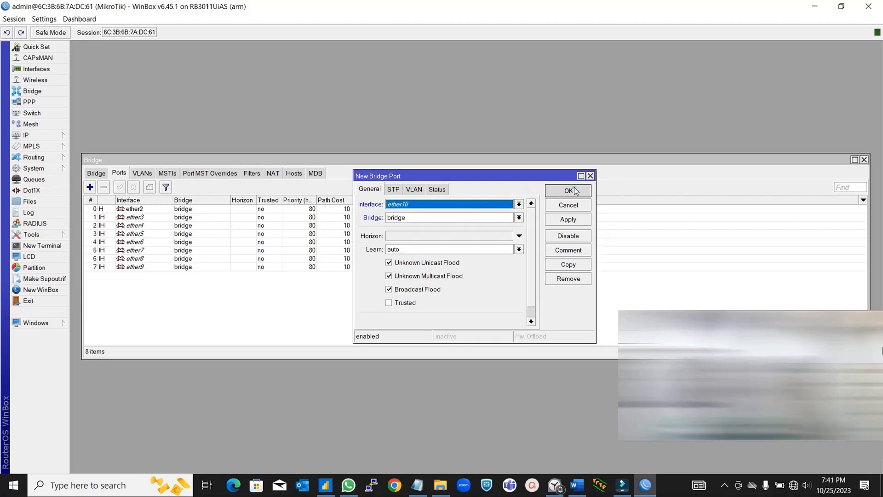
left_click(569, 190)
key("ctrl")
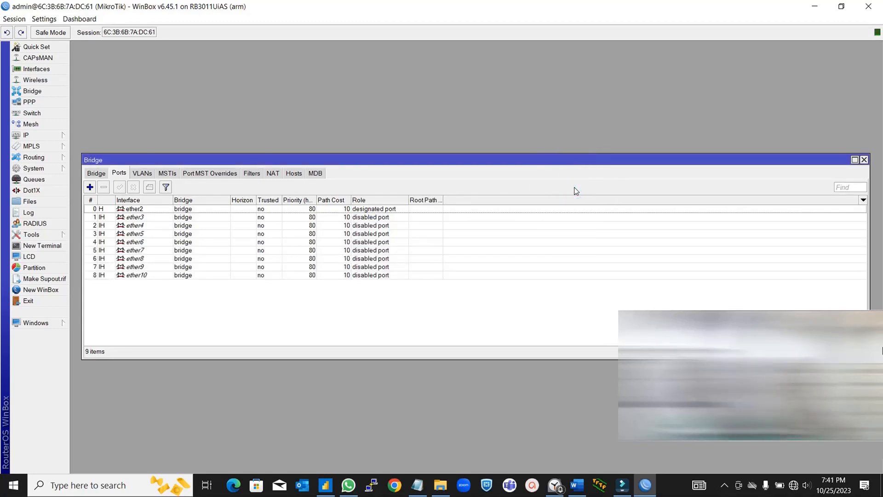
key("ctrl")
key("ctrl")
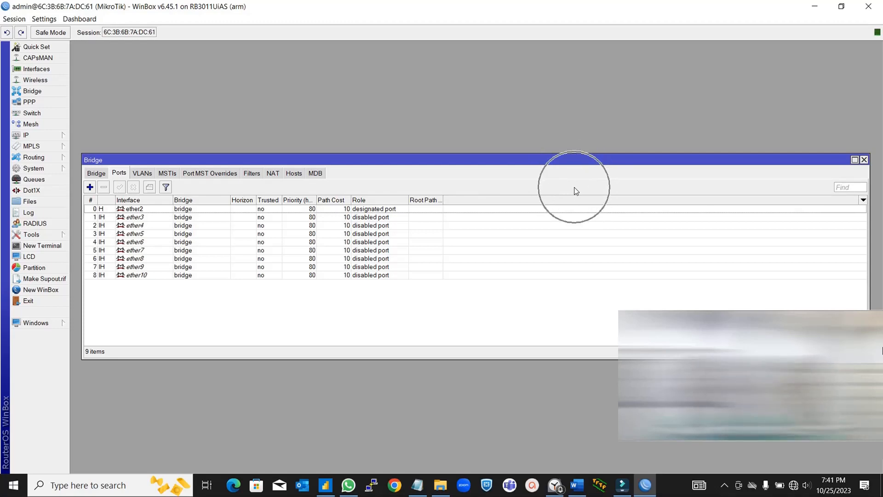
key("ctrl")
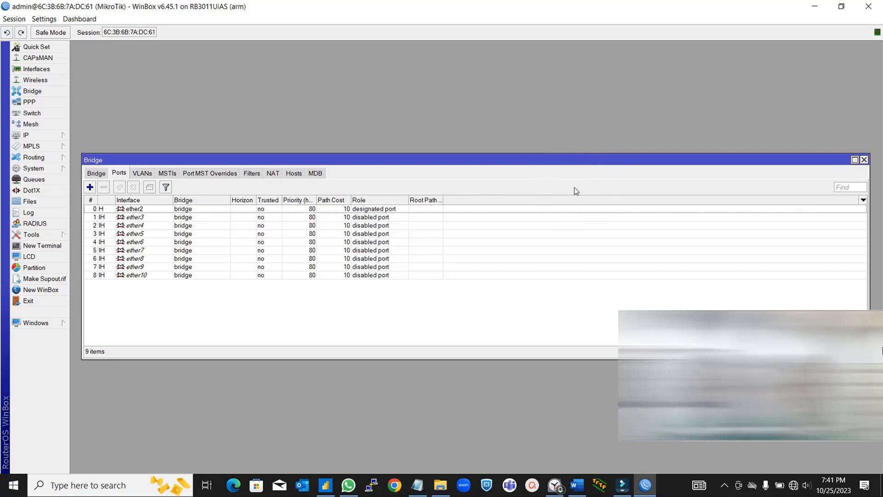
key("ctrl")
key("ctrl")
- Check the bridge entry and its port list, then close the Bridge window
left_click(94, 173)
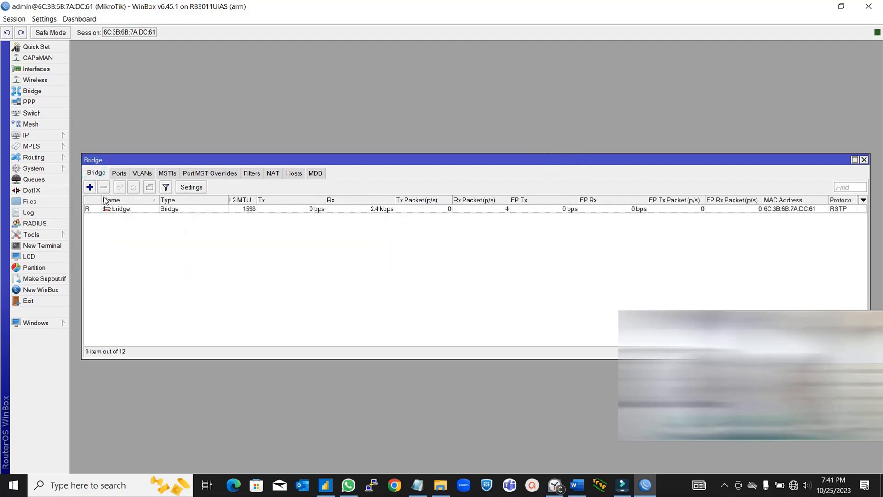
left_click(123, 173)
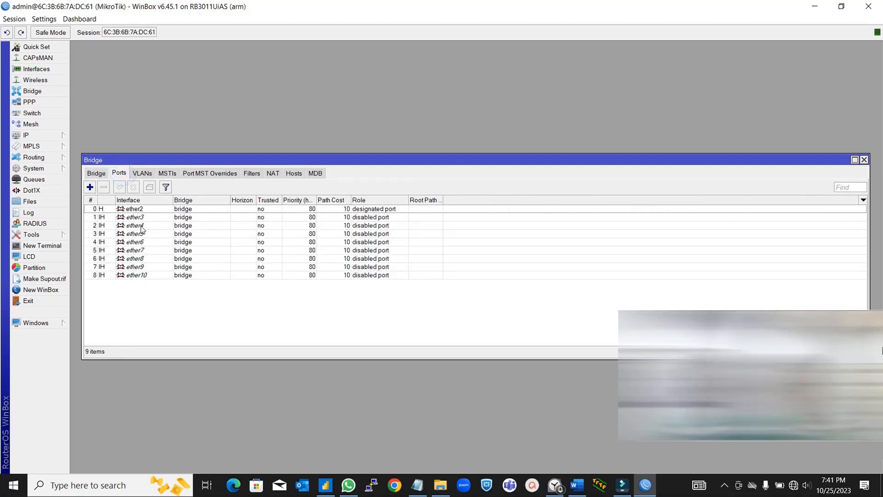
left_click(864, 160)
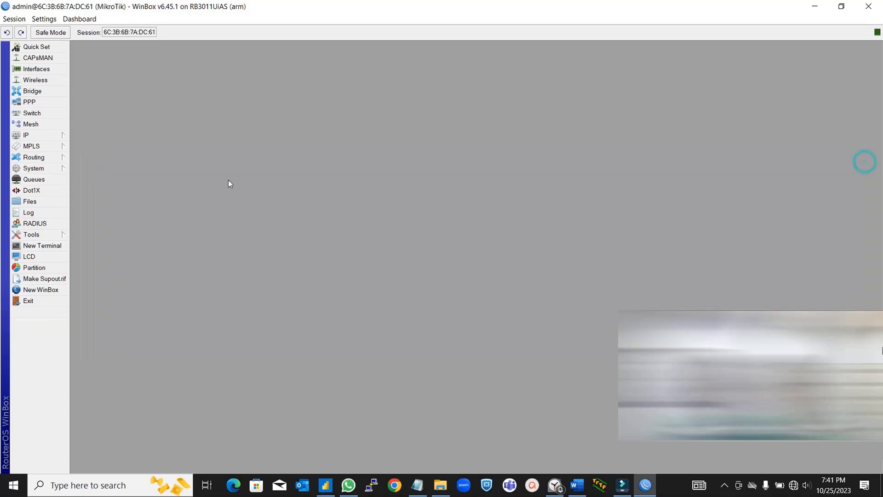
- Start a new entry in the IP Addresses list
left_click(60, 135)
left_click(97, 158)
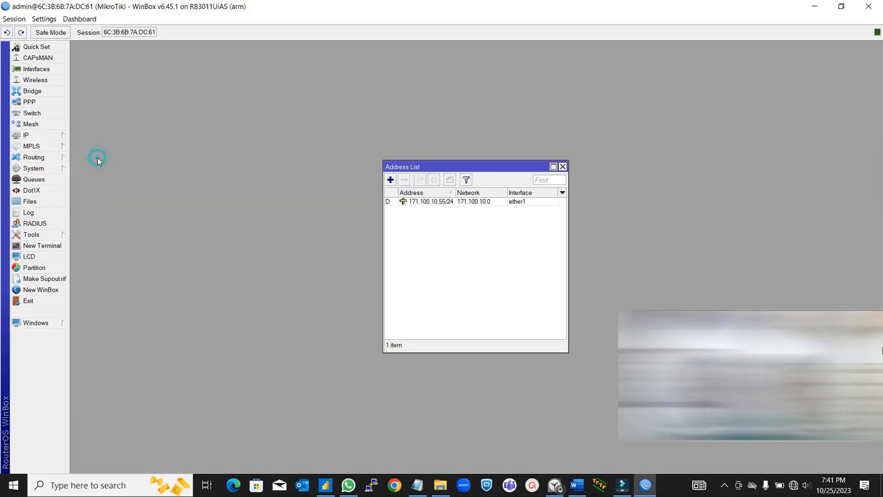
left_click(390, 180)
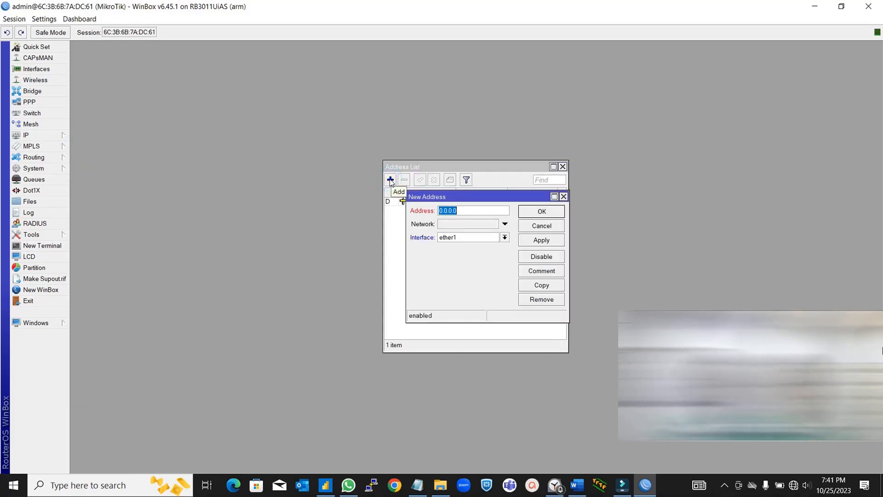
- Assign 18.108.1.1/24 to the bridge interface, apply it, and close the Address List
type("18.108.1.1/24")
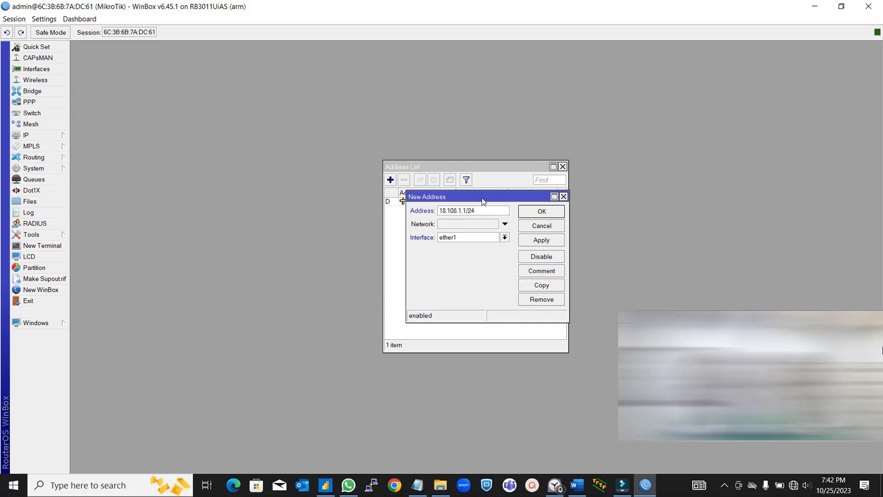
left_click(504, 237)
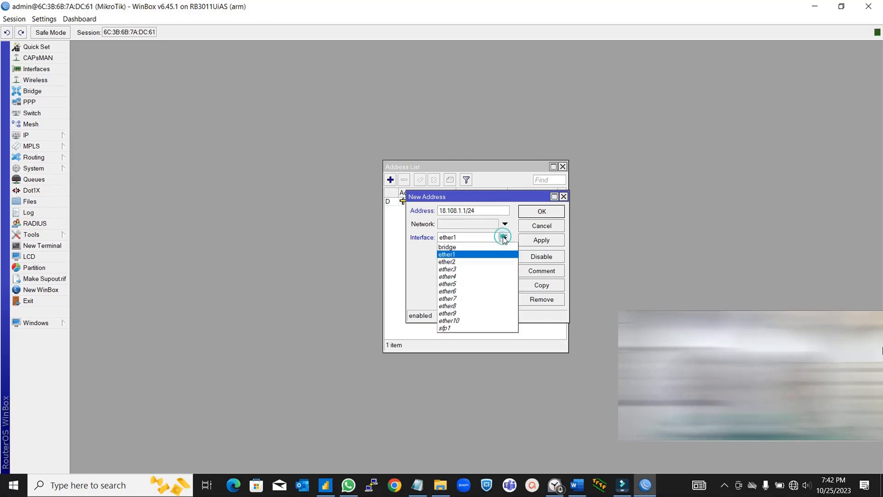
left_click(479, 247)
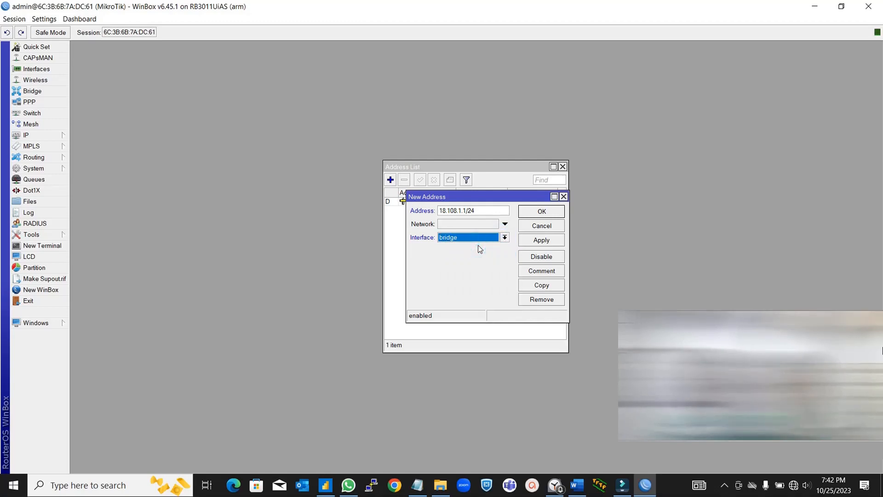
left_click(528, 241)
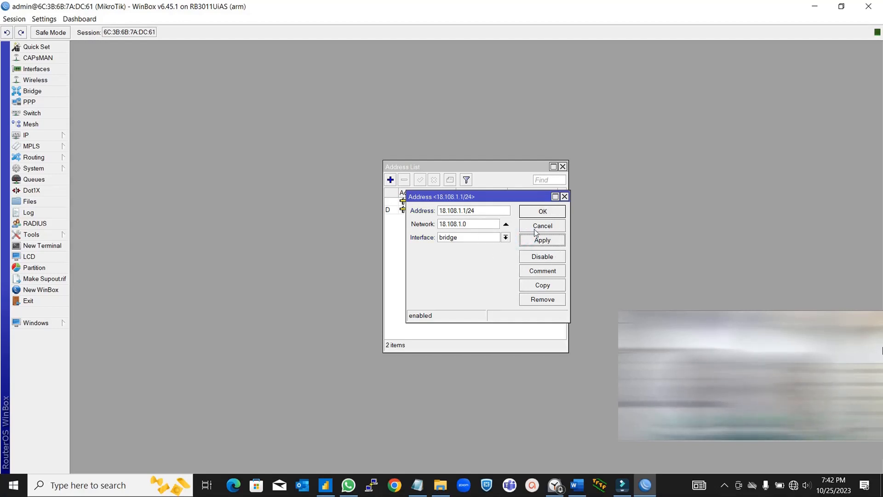
left_click(548, 214)
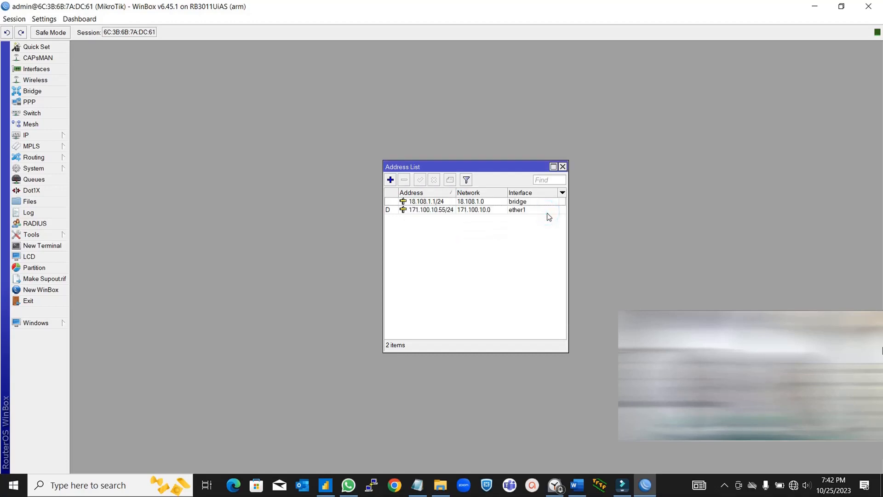
left_click(562, 167)
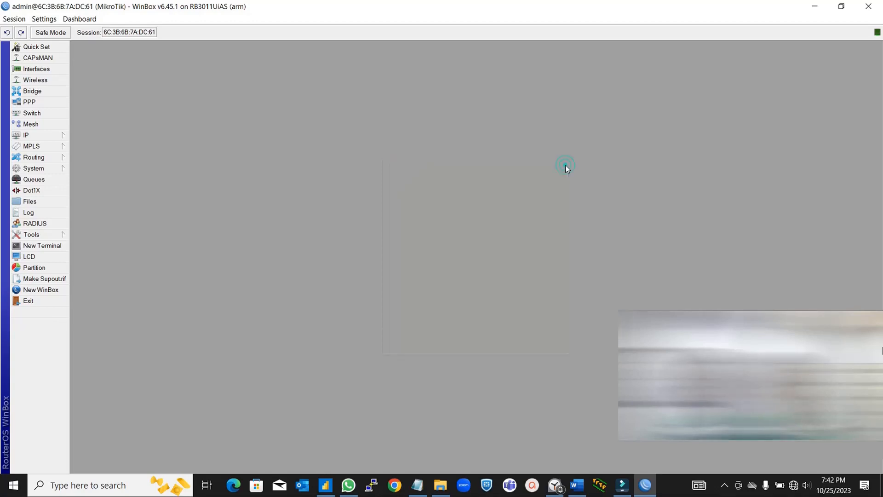
- Review Quick Set showing 18.108.1.1/24 as the local network, then expand the IP menu
left_click(67, 50)
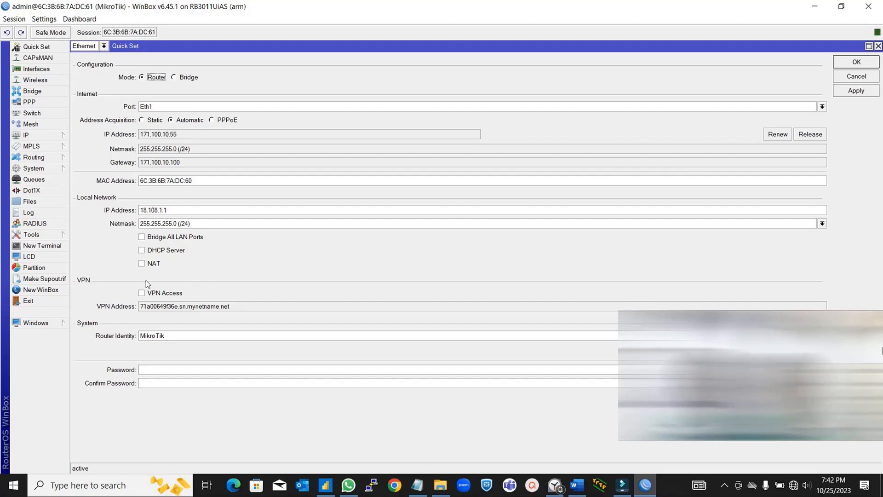
left_click(879, 46)
left_click(57, 136)
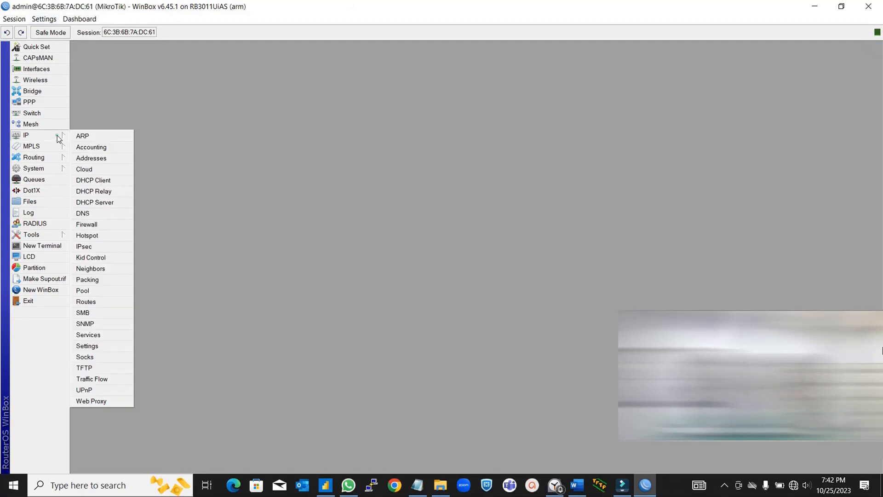
- Delete the old 192.168.88.254 DHCP lease and launch the DHCP Setup wizard
left_click(107, 202)
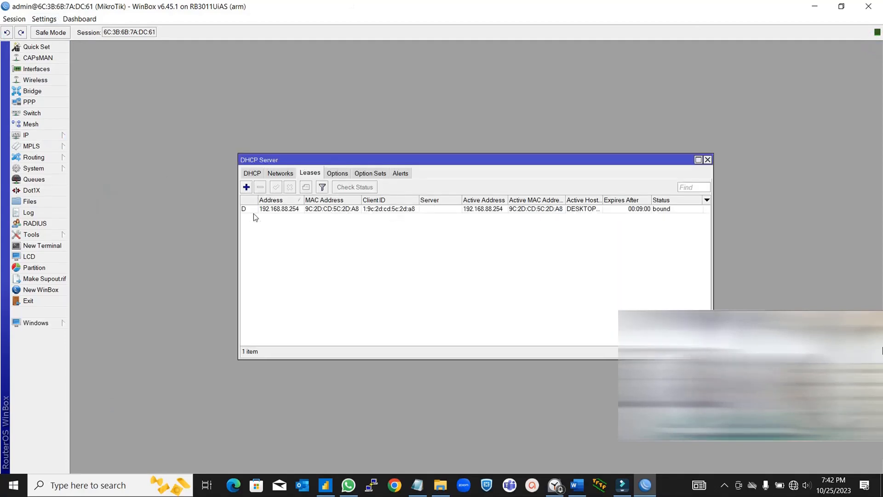
left_click(273, 211)
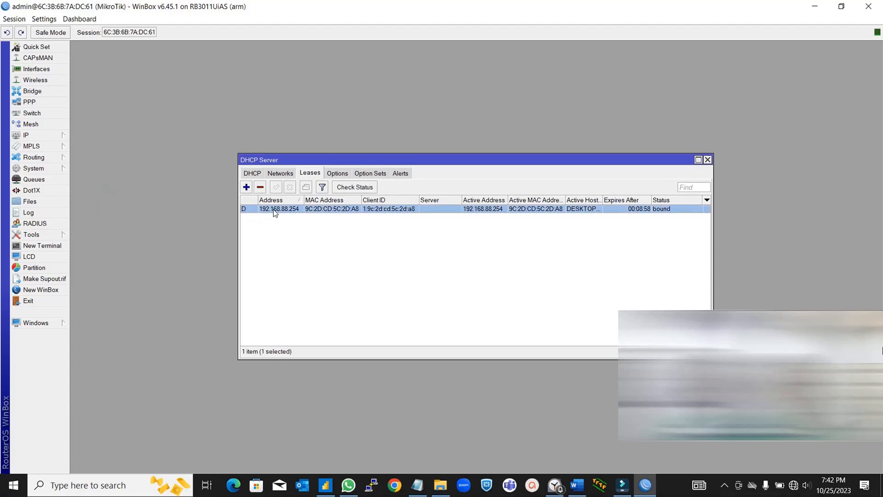
left_click(260, 187)
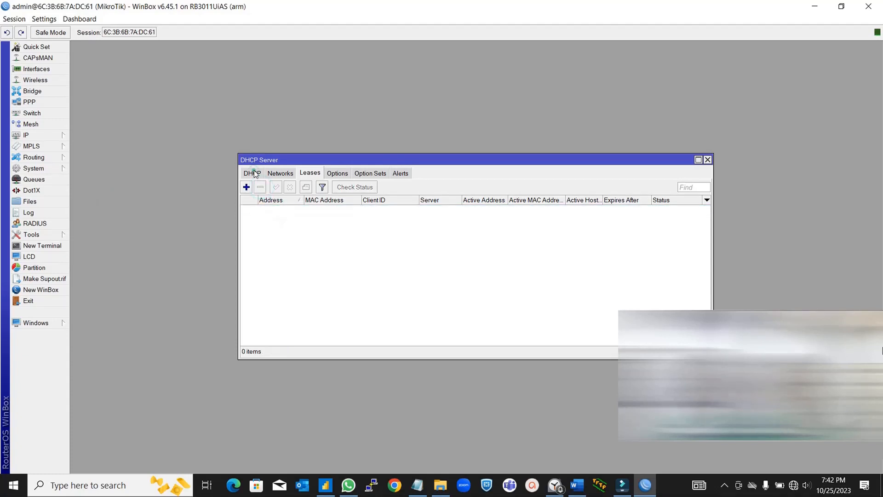
left_click(253, 173)
left_click(379, 189)
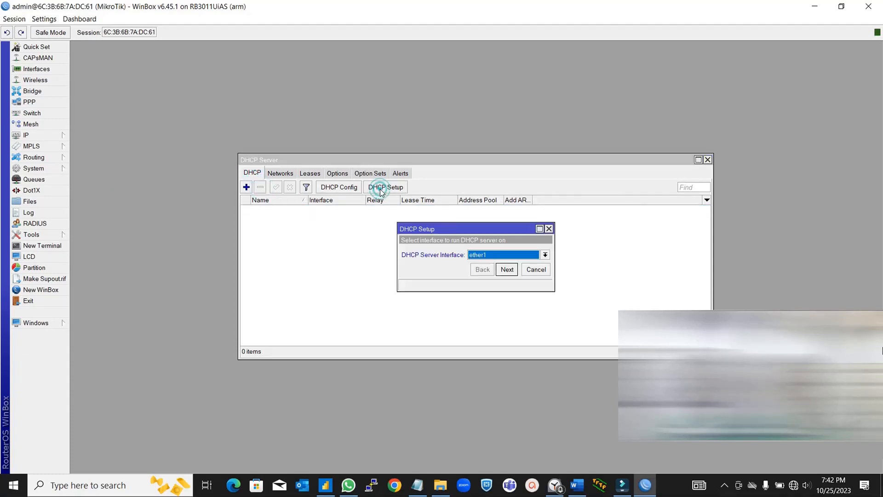
- Run DHCP Setup on the bridge with 18.108.1.0/24, gateway 18.108.1.1, and an adjusted pool start
left_click(545, 254)
left_click(501, 264)
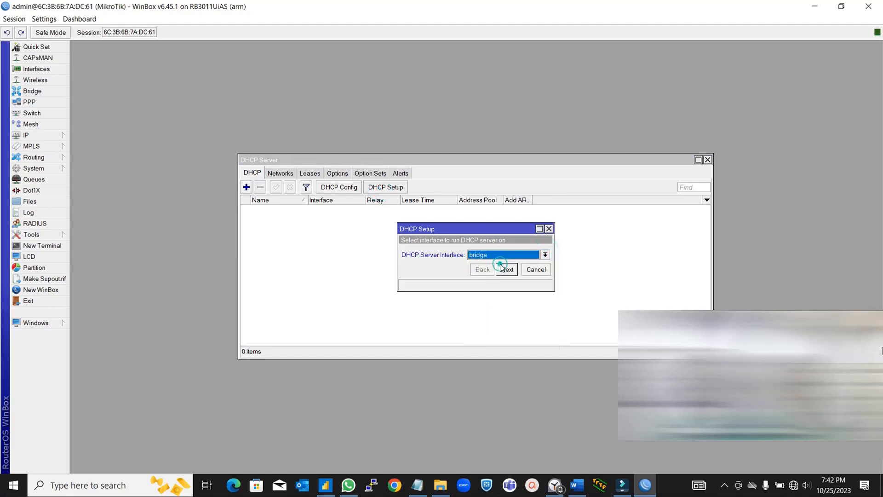
left_click(504, 270)
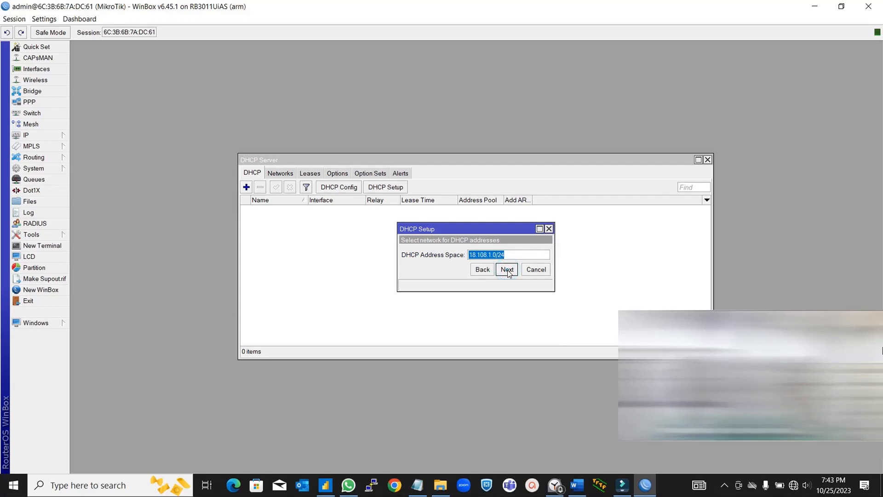
left_click(508, 271)
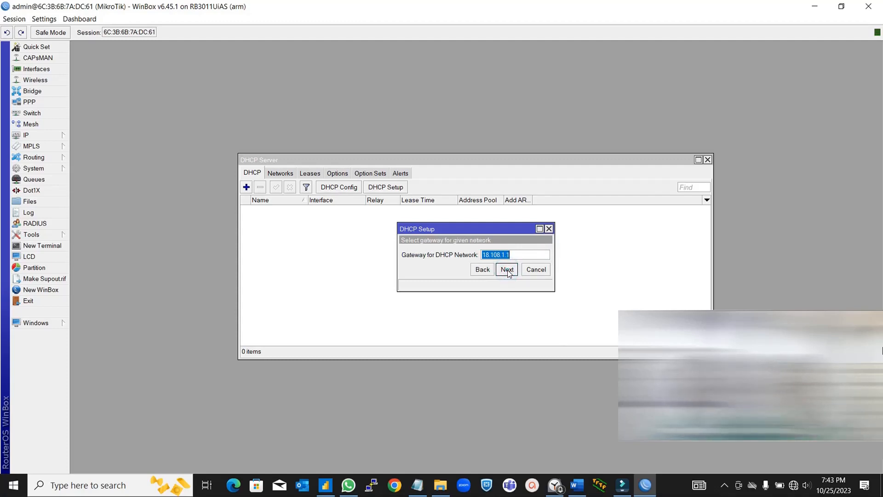
left_click(508, 271)
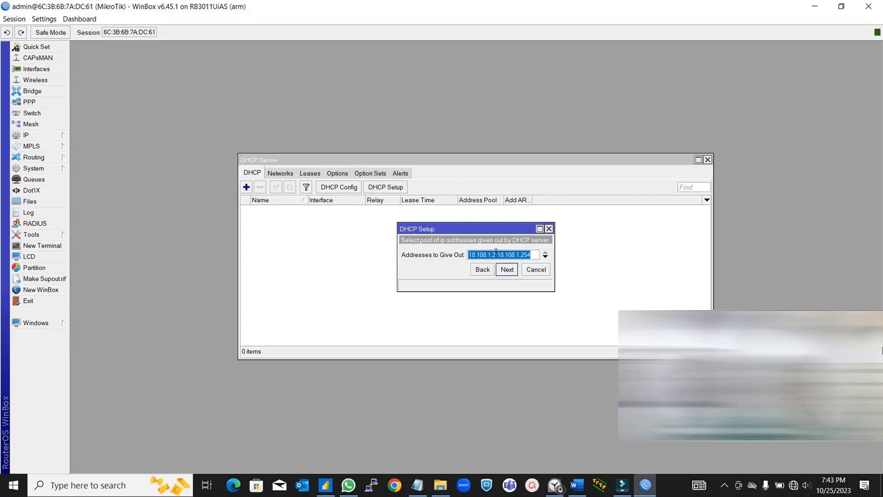
left_click(496, 252)
key("BackSpace")
type("1")
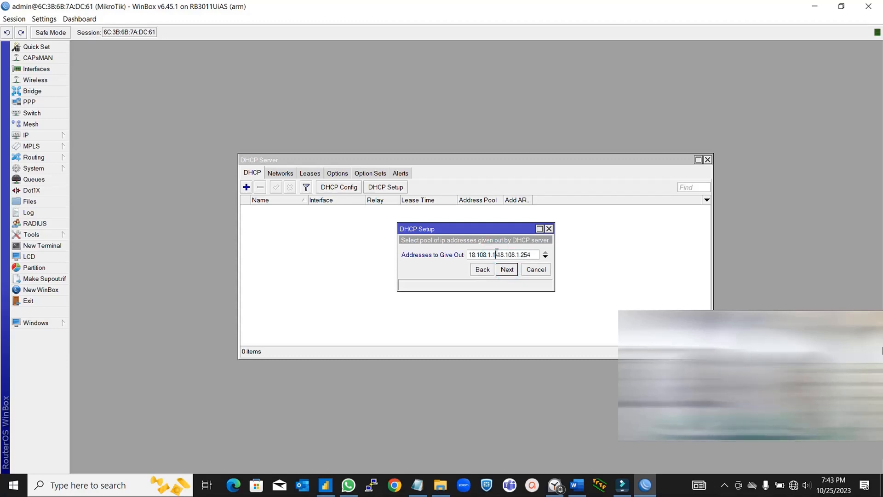
type("0")
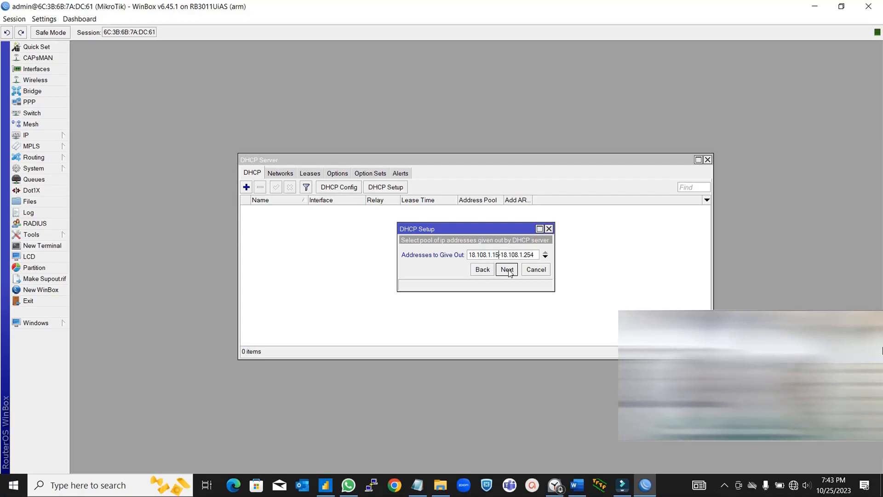
left_click(508, 272)
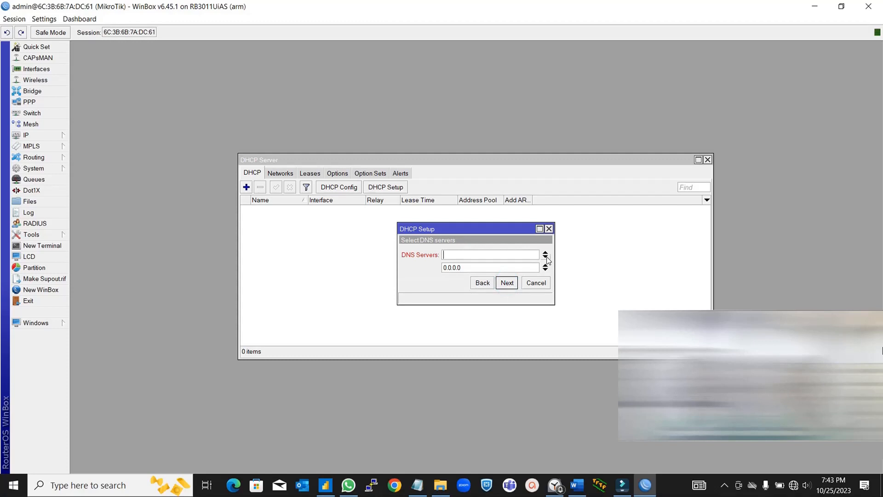
- Remove the extra DNS servers, keep the 00:10:00 lease time, and finish the setup
left_click(546, 258)
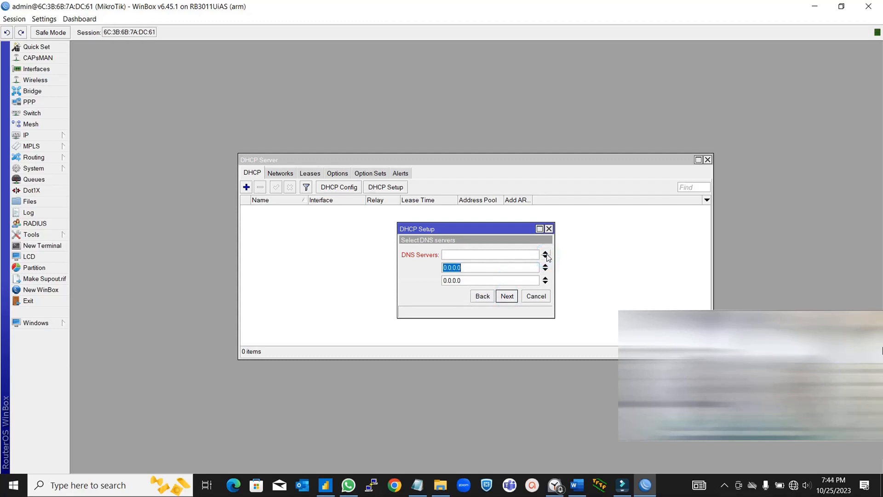
left_click(545, 257)
left_click(545, 257)
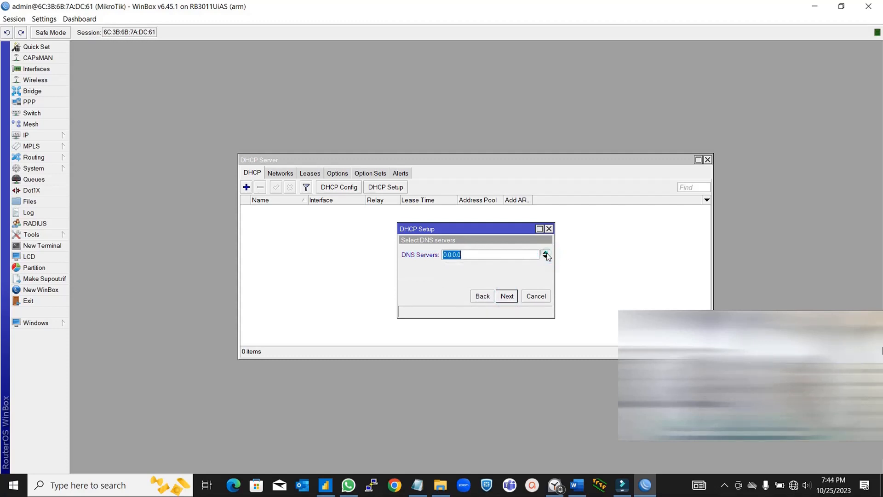
left_click(546, 256)
left_click(508, 296)
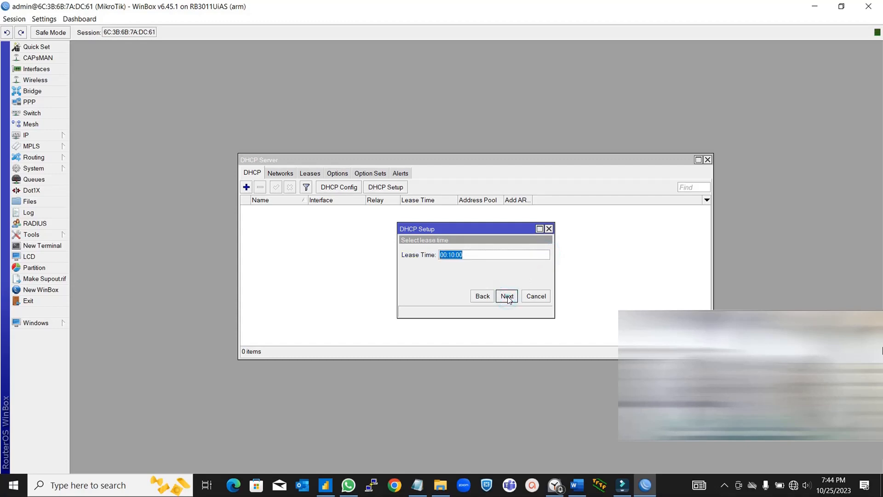
left_click(507, 296)
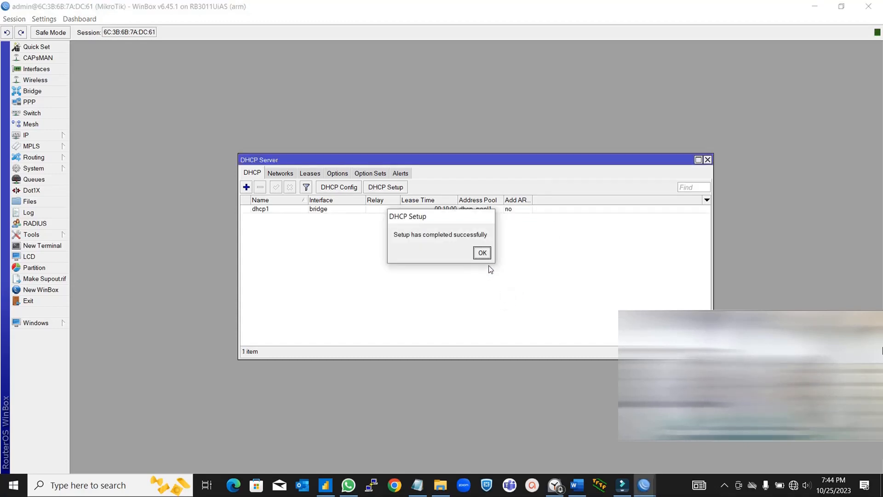
left_click(482, 253)
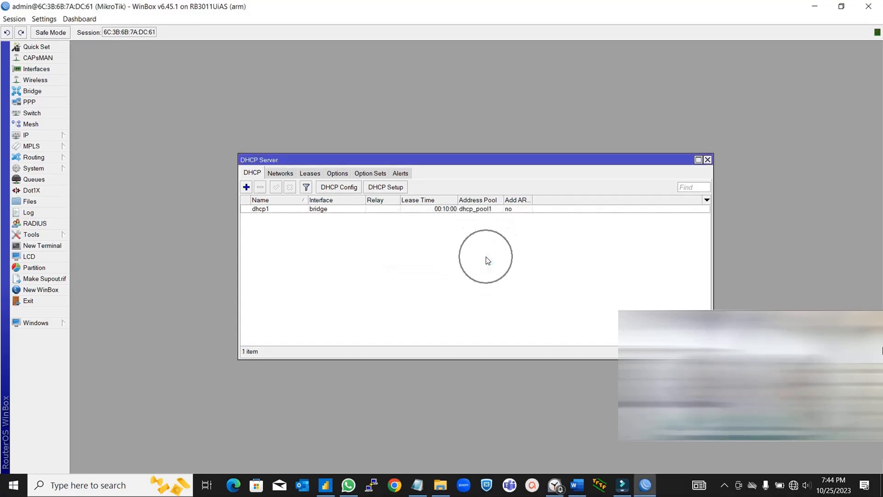
left_click(707, 160)
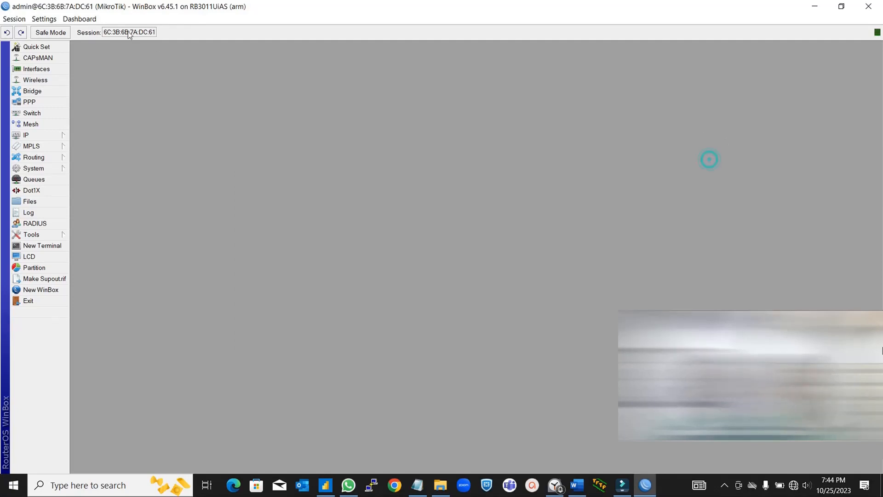
- Enable NAT for the local network in Quick Set and save it
left_click(40, 48)
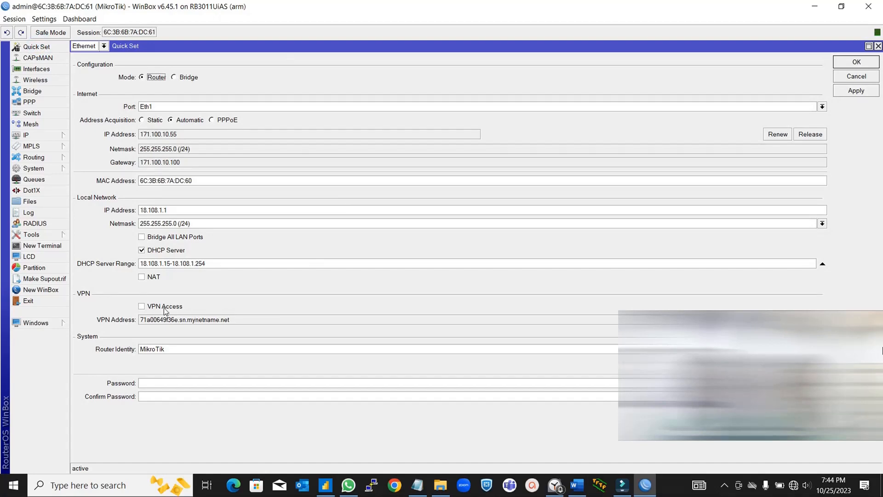
left_click(142, 277)
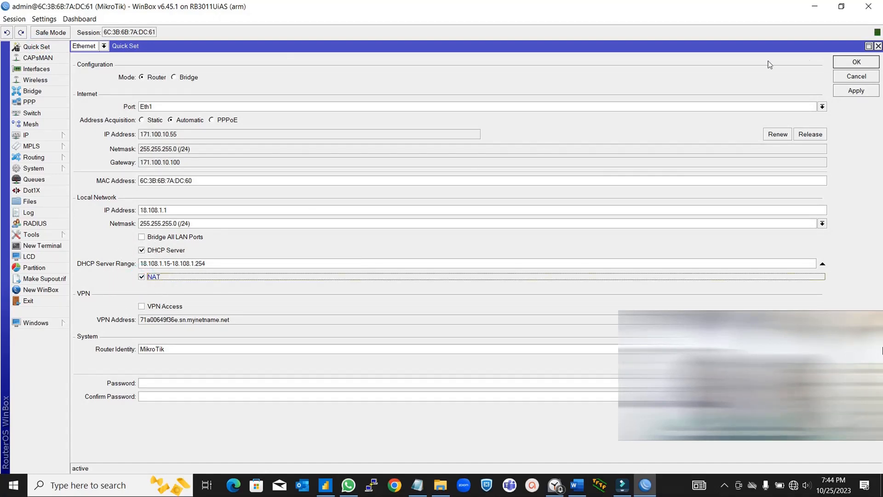
left_click(849, 67)
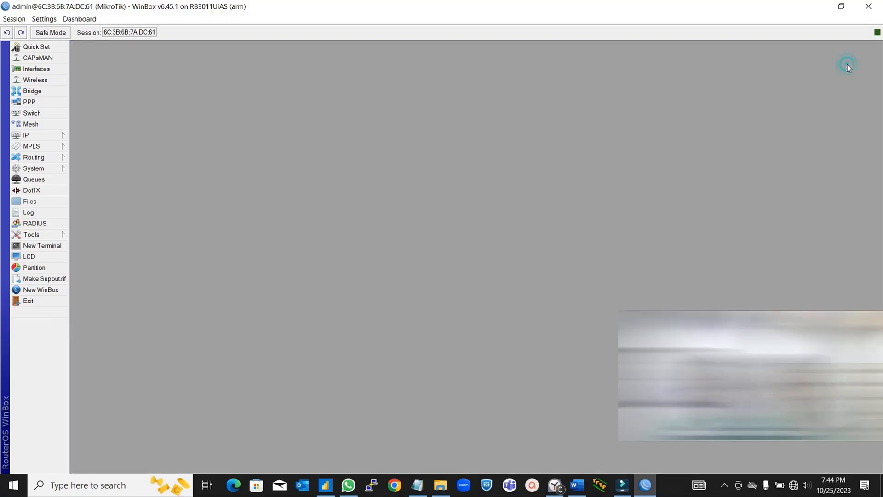
- Check the PC's network connection, then reconfirm Quick Set with DHCP range 18.108.1.15-18.108.1.254
left_click(793, 486)
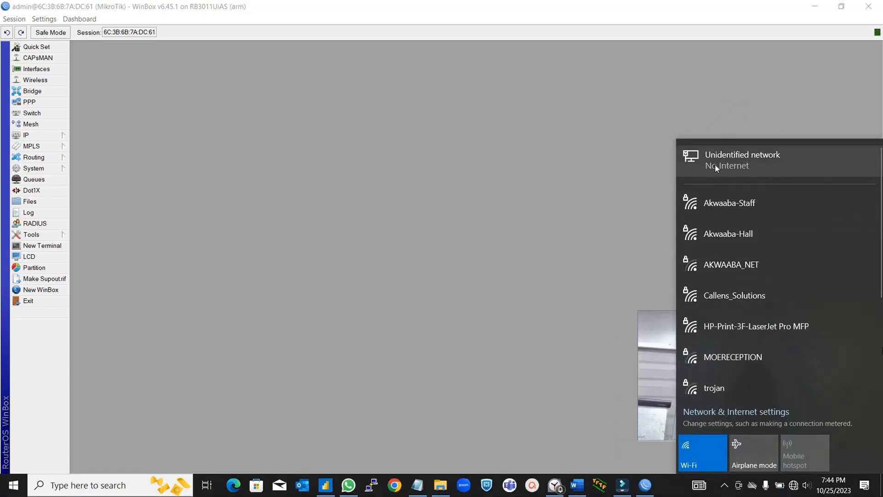
left_click(517, 109)
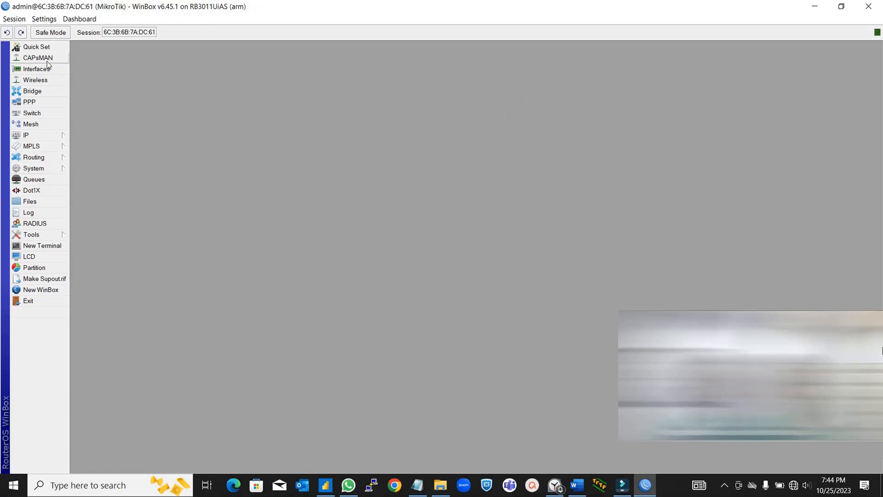
left_click(52, 48)
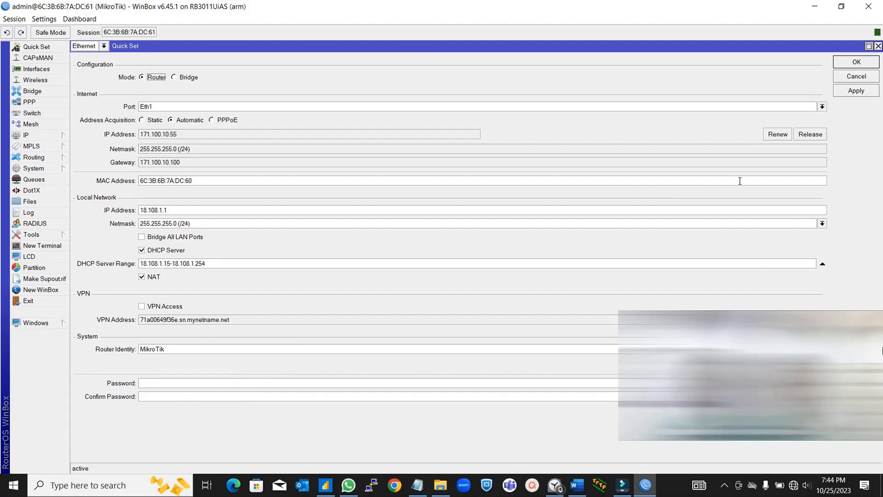
left_click(856, 62)
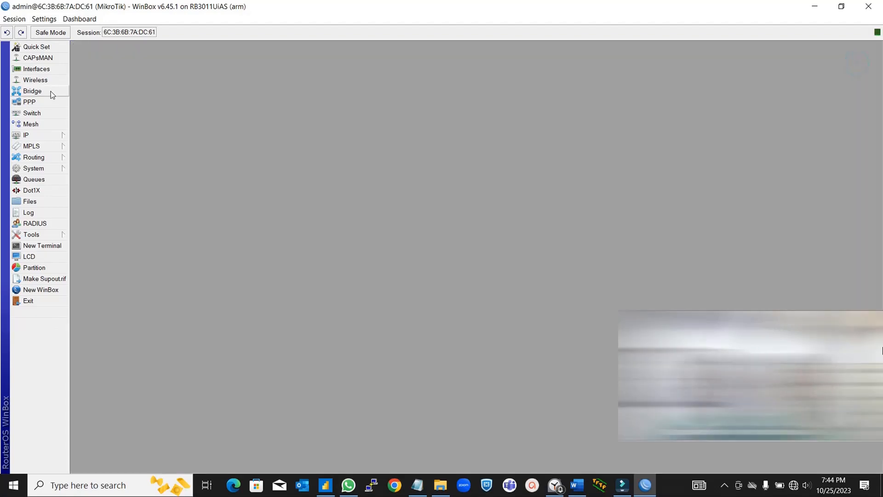
left_click(46, 168)
- Reboot the router from System > Reboot, then check that the PC's wired network reports Connected
left_click(121, 321)
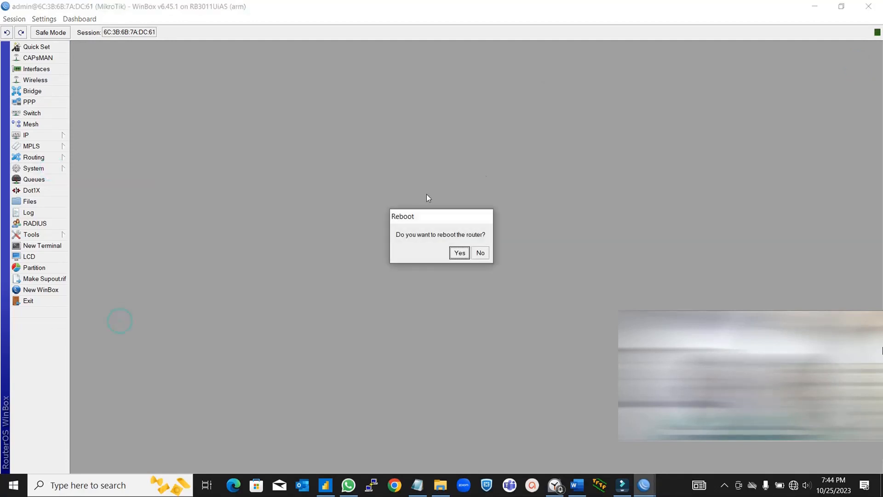
left_click(460, 253)
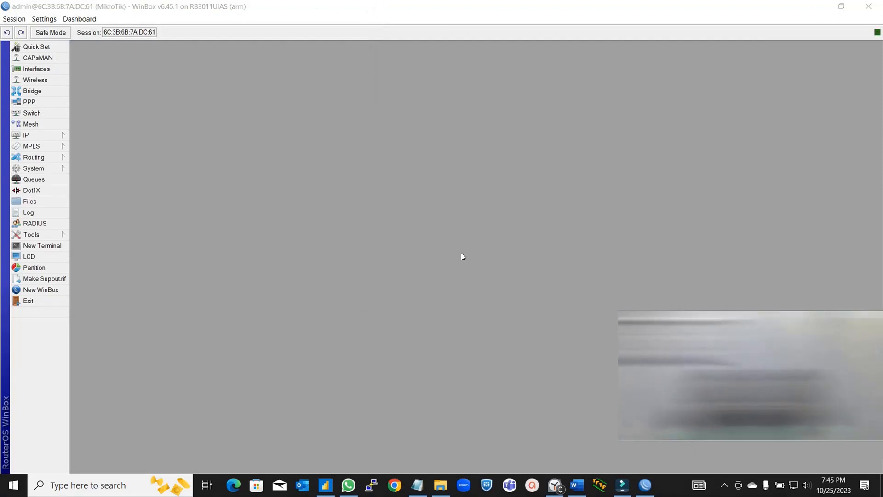
left_click(794, 485)
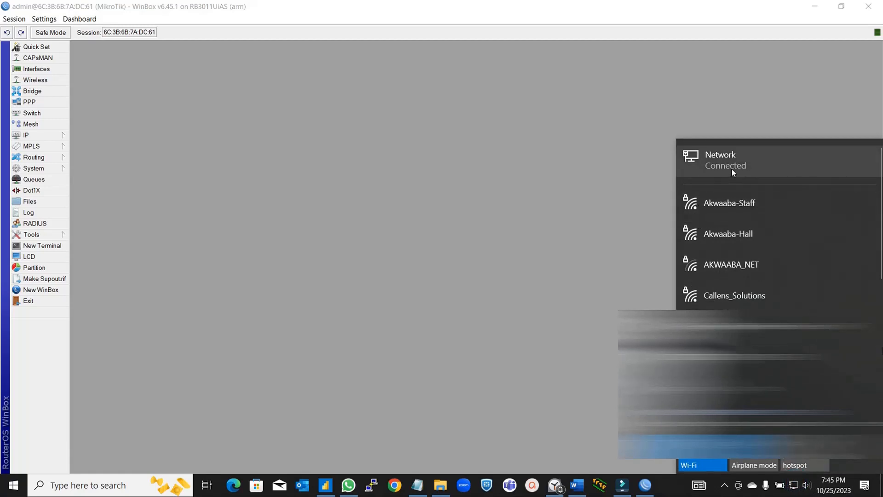
- Check the DHCP Client status to confirm ether1 holds a bound address
left_click(394, 158)
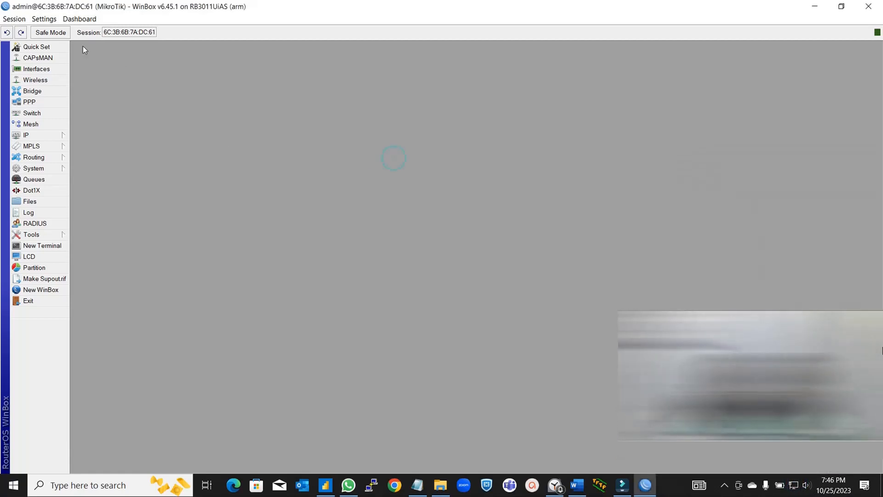
left_click(43, 134)
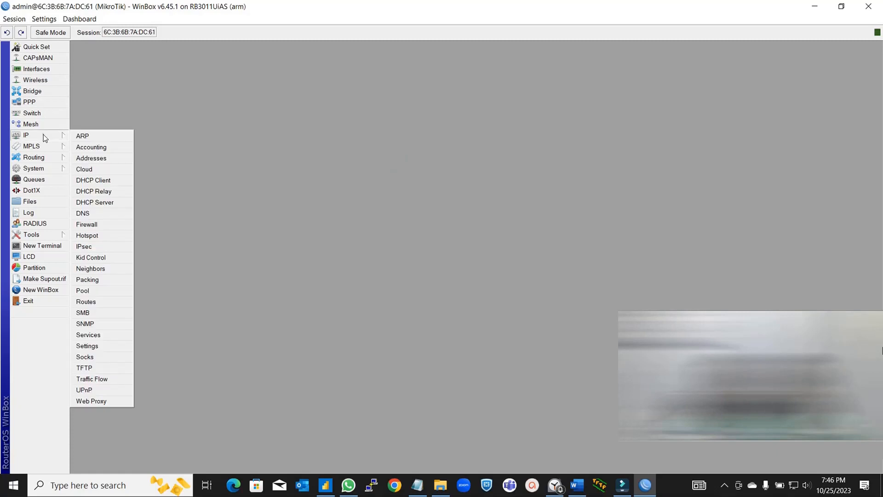
left_click(96, 182)
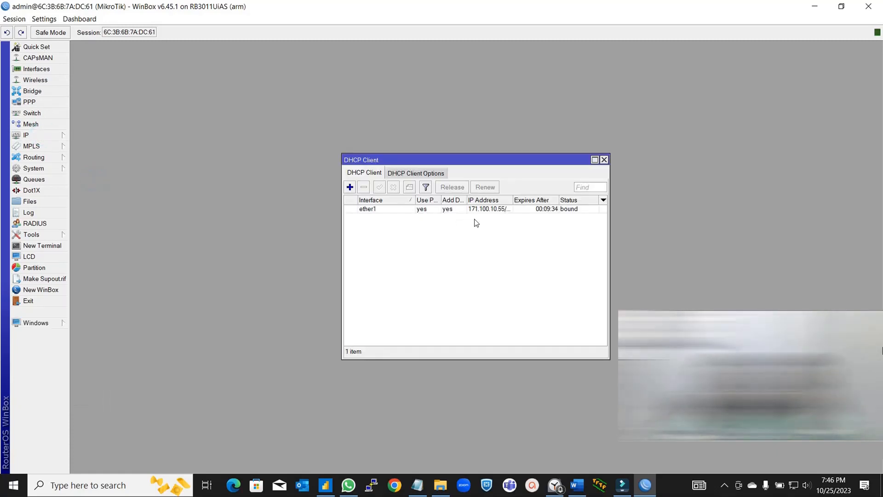
left_click(604, 159)
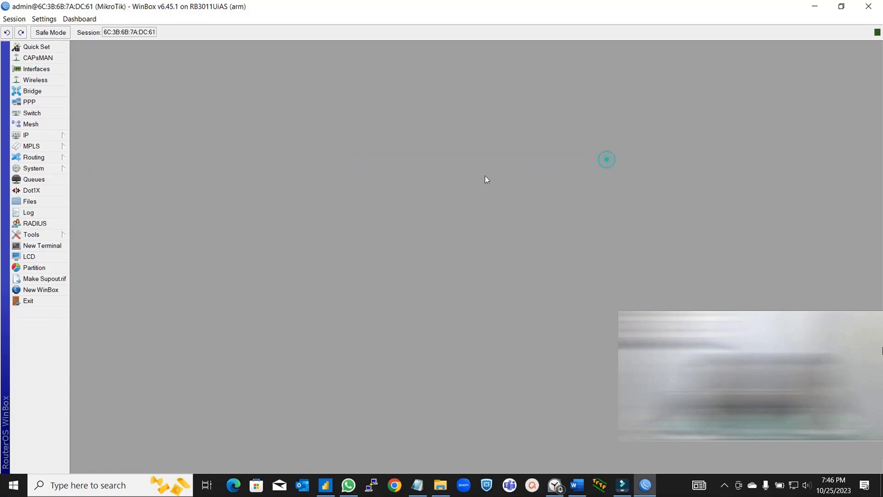
- Reassign the address 18.108.1.1/24 from ether2 to the bridge interface
left_click(53, 135)
left_click(109, 161)
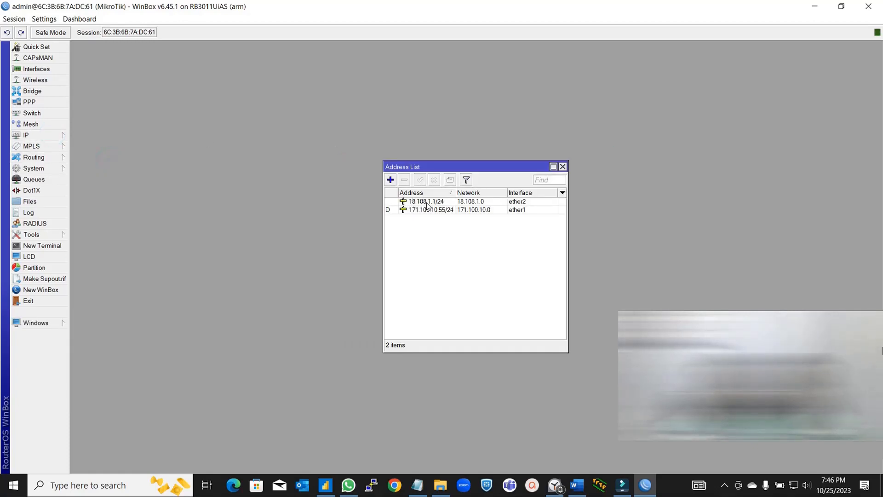
left_click(454, 205)
left_click(454, 202)
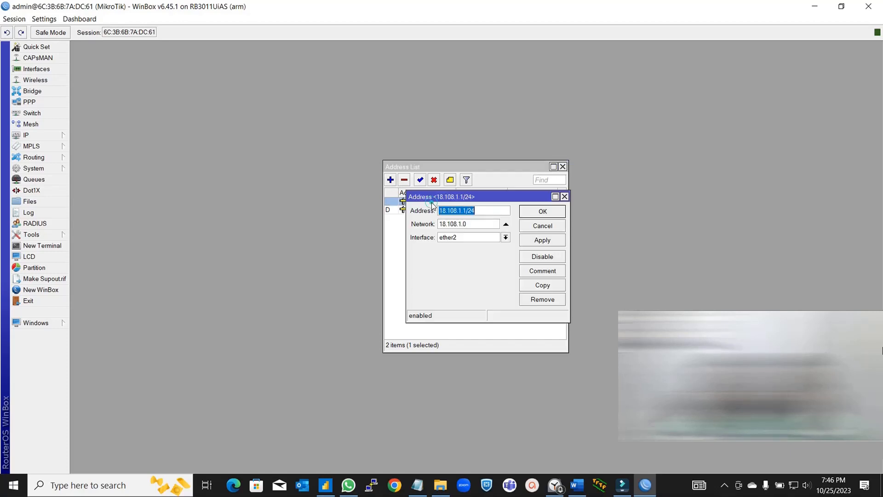
double_click(432, 204)
left_click(506, 238)
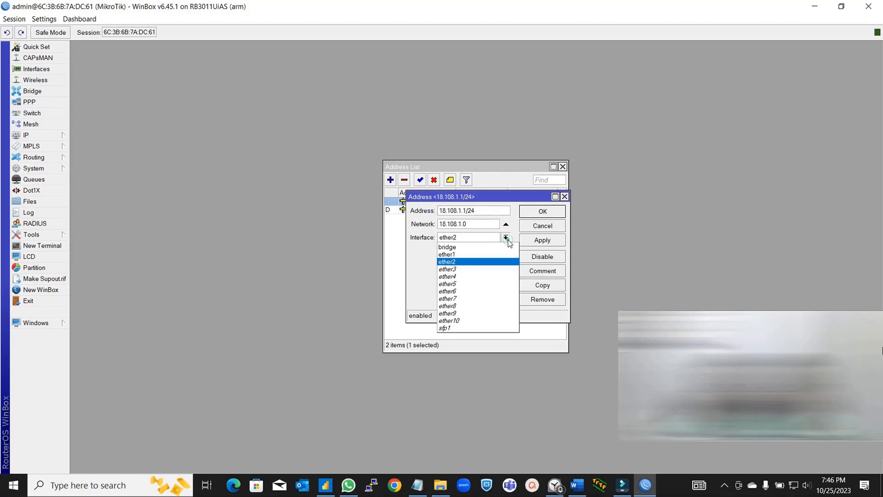
left_click(468, 250)
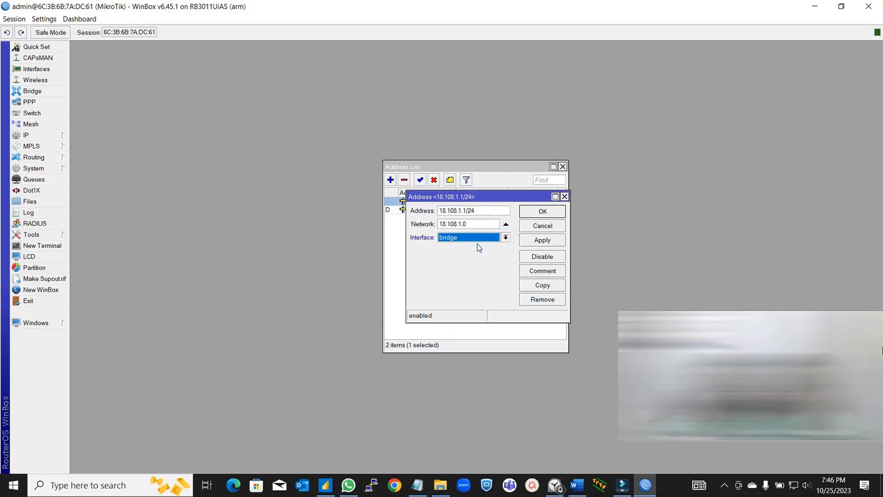
left_click(544, 213)
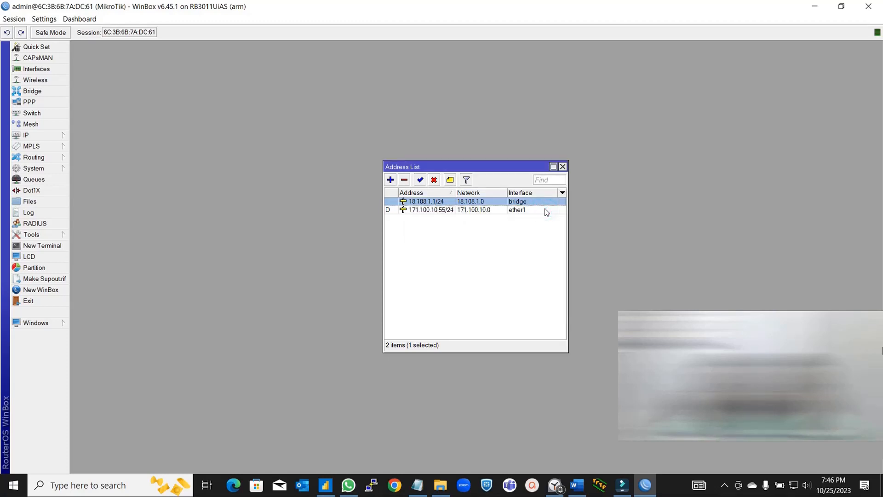
left_click(563, 167)
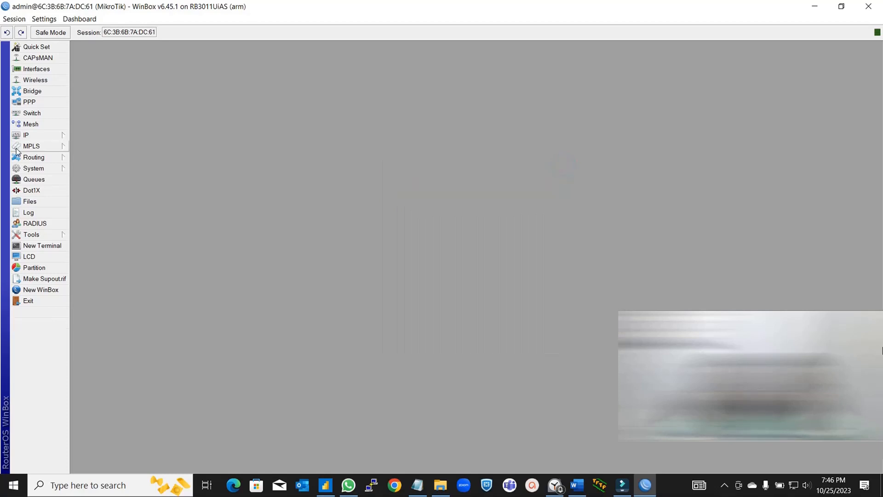
left_click(38, 134)
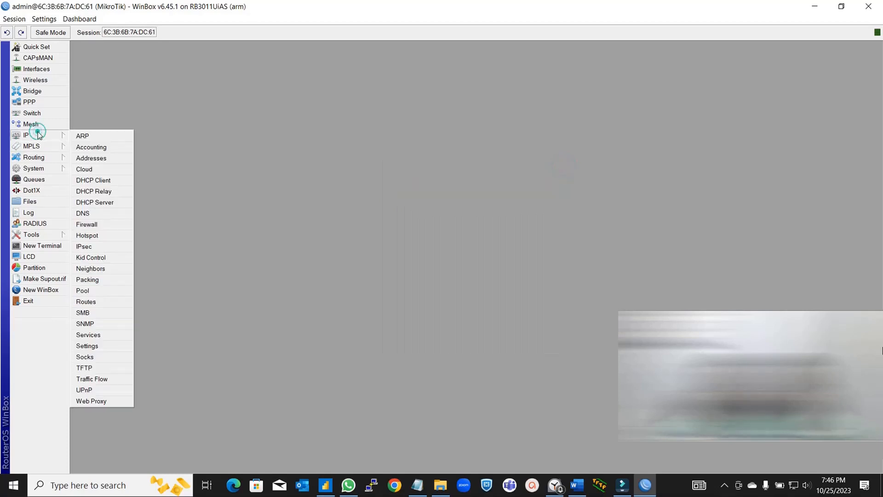
left_click(116, 160)
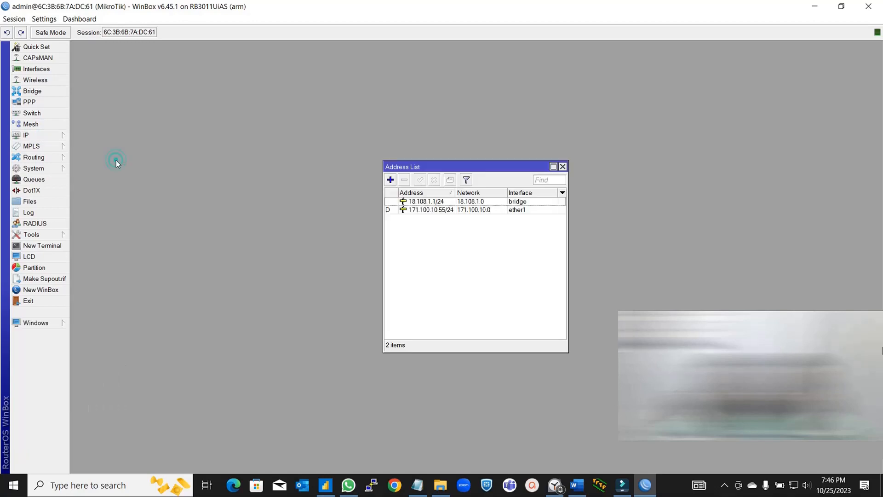
left_click(563, 167)
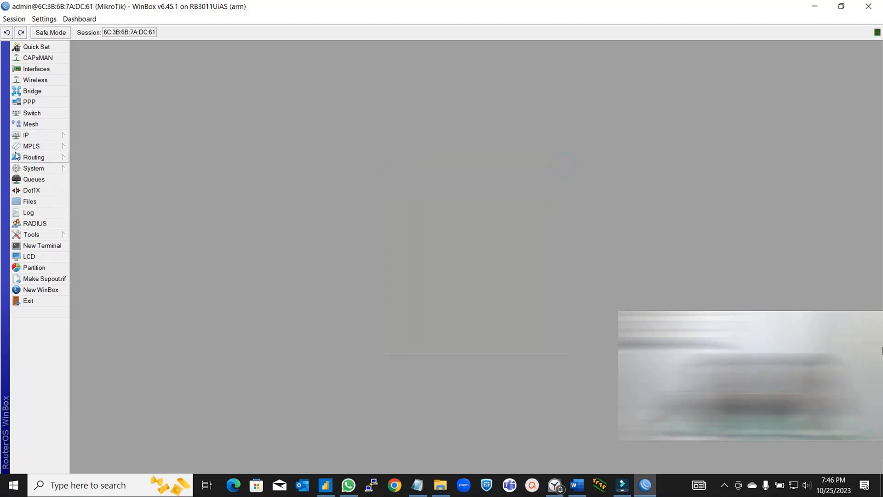
left_click(64, 134)
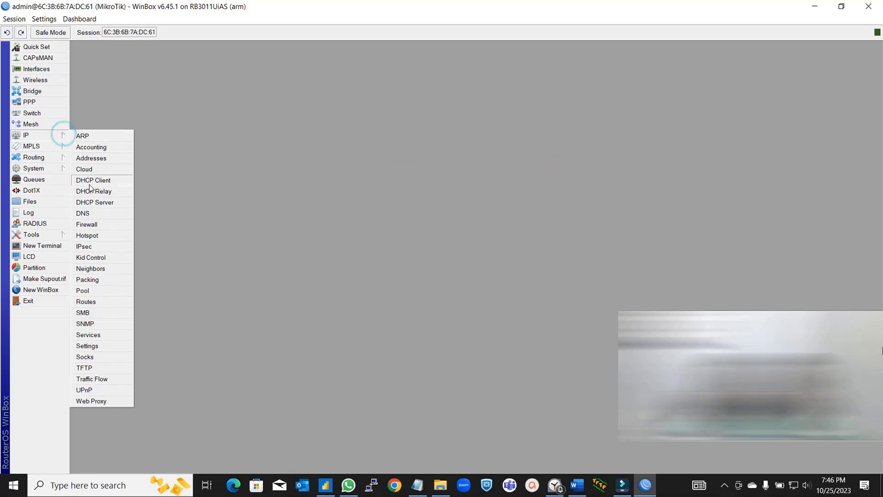
left_click(105, 200)
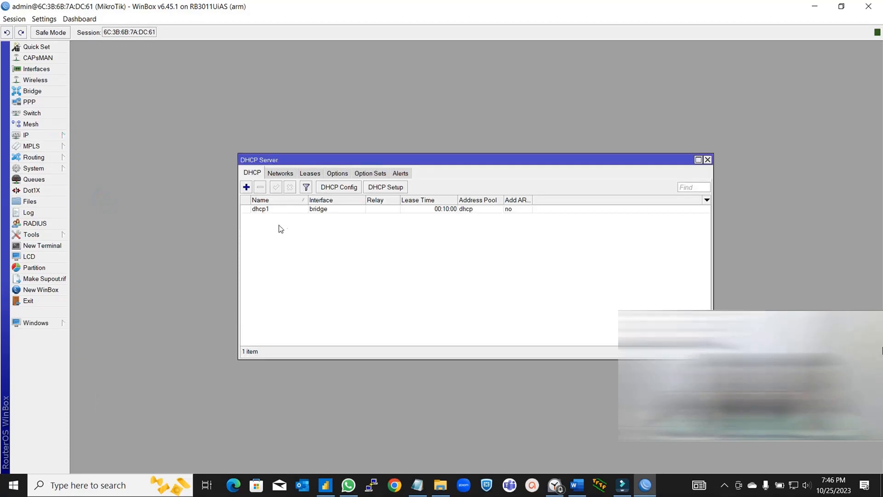
left_click(310, 173)
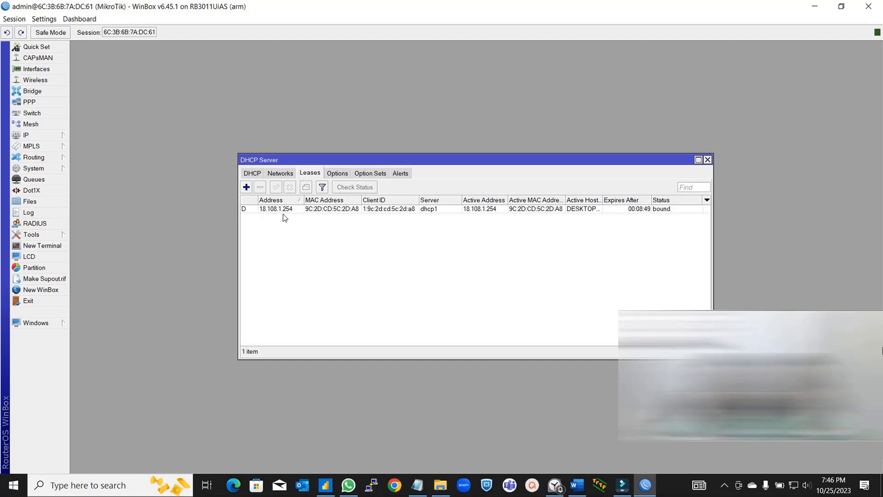
left_click(705, 159)
- Search Google for 'hello' from the Chrome address bar
left_click(394, 485)
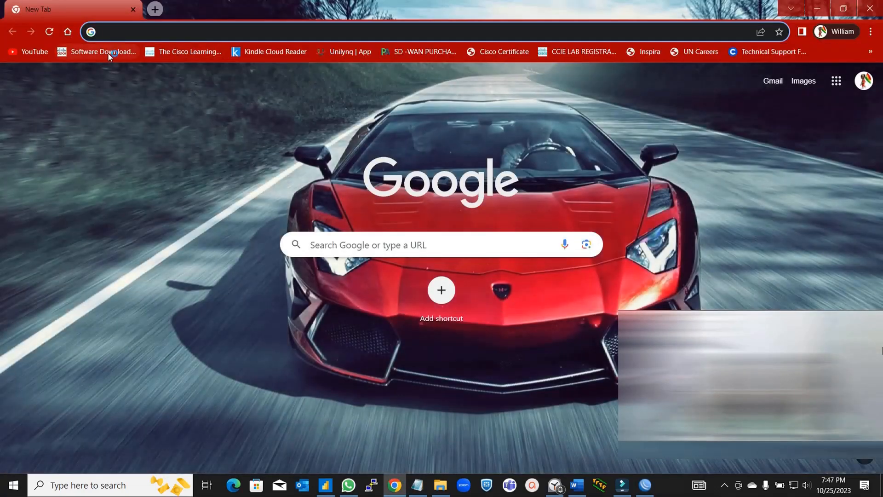
type("o")
key("Delete")
key("BackSpace")
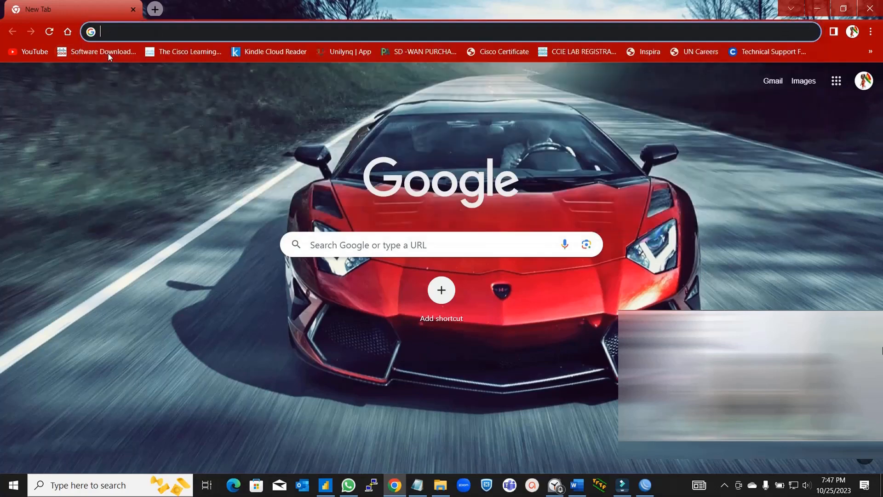
type("hello")
key("Return")
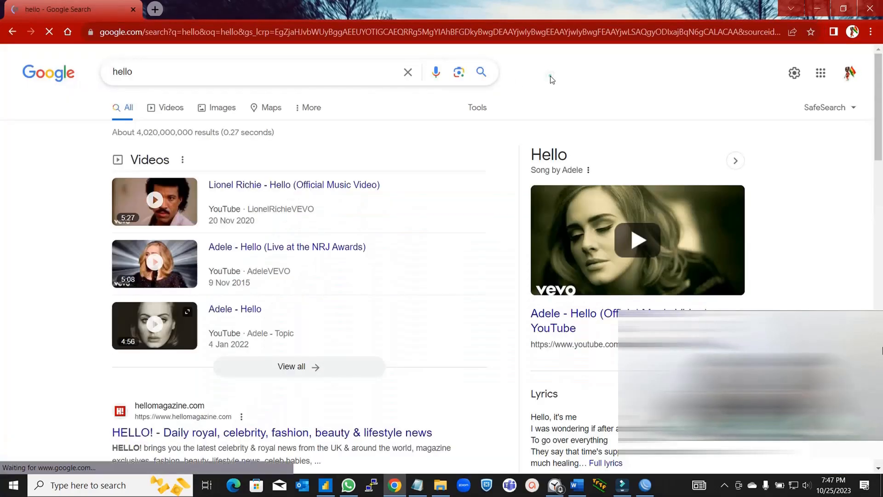
left_click(552, 78)
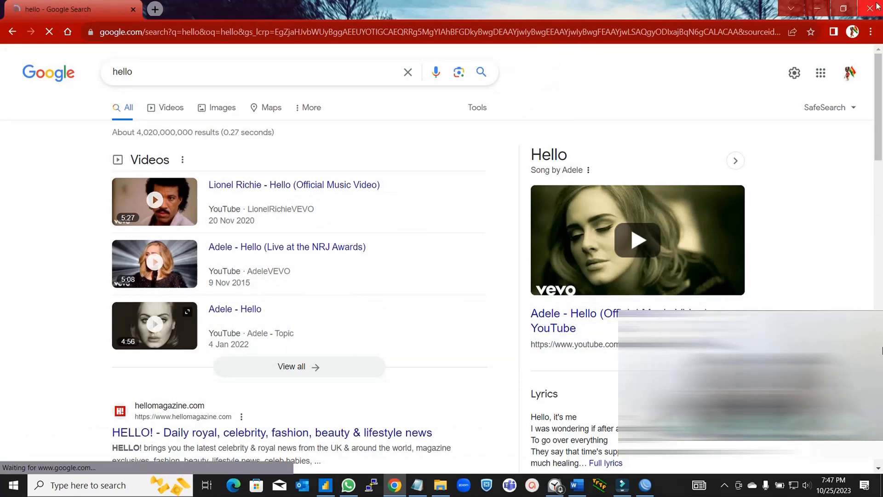
- Load YouTube from its bookmark in a new tab and scroll through the home feed
left_click(152, 9)
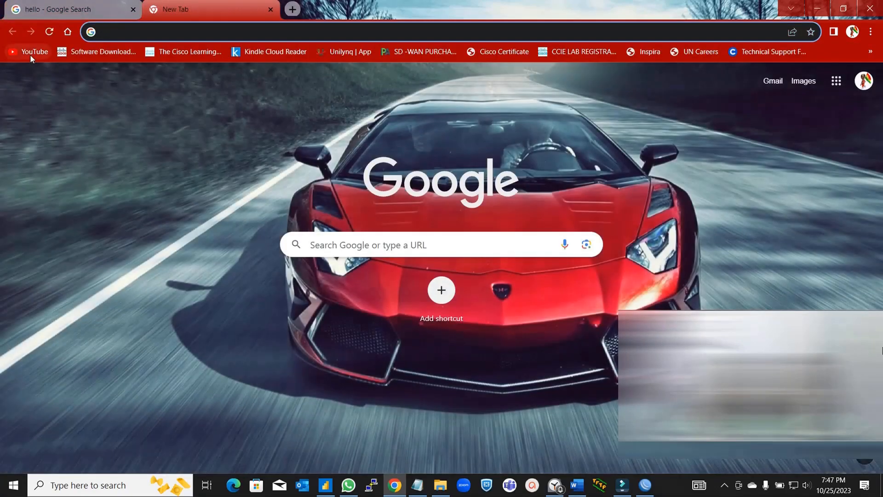
left_click(29, 54)
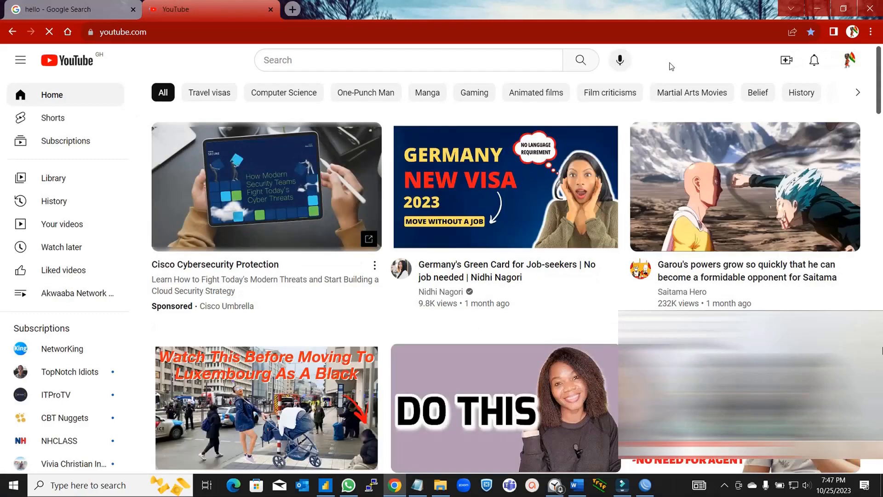
scroll(670, 64, "down", 4)
scroll(670, 66, "down", 3)
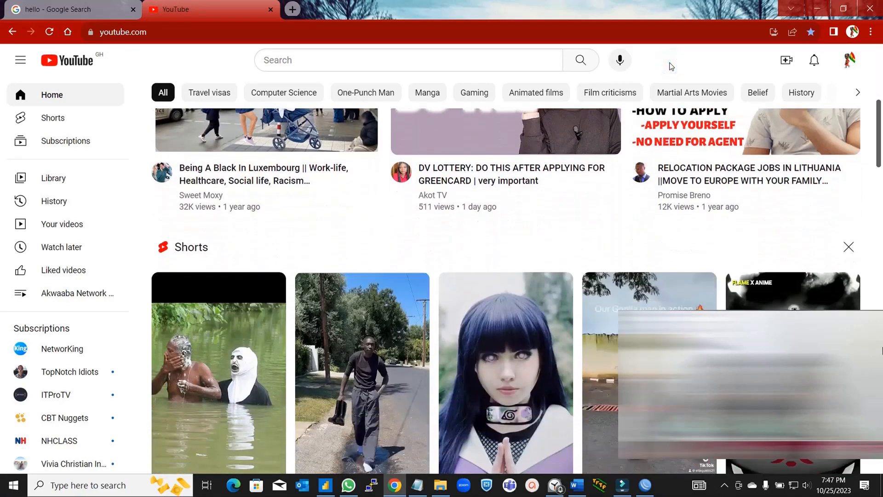
scroll(670, 66, "down", 2)
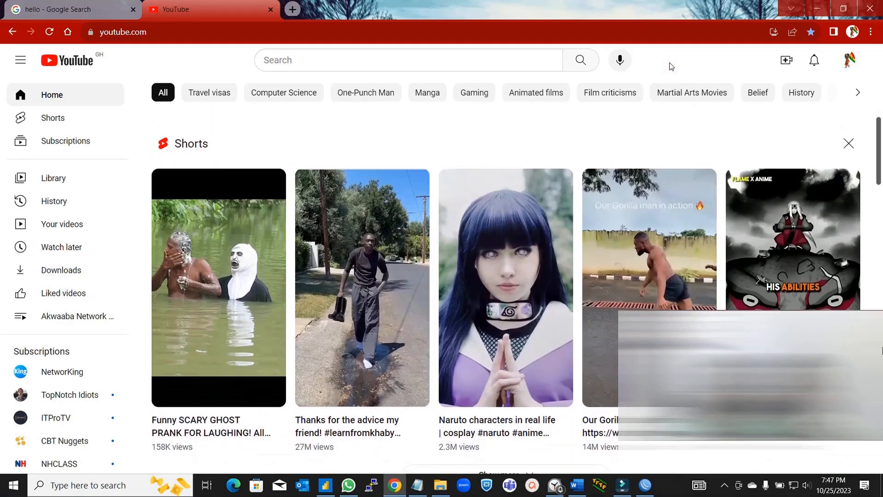
scroll(671, 66, "down", 2)
scroll(670, 66, "down", 1)
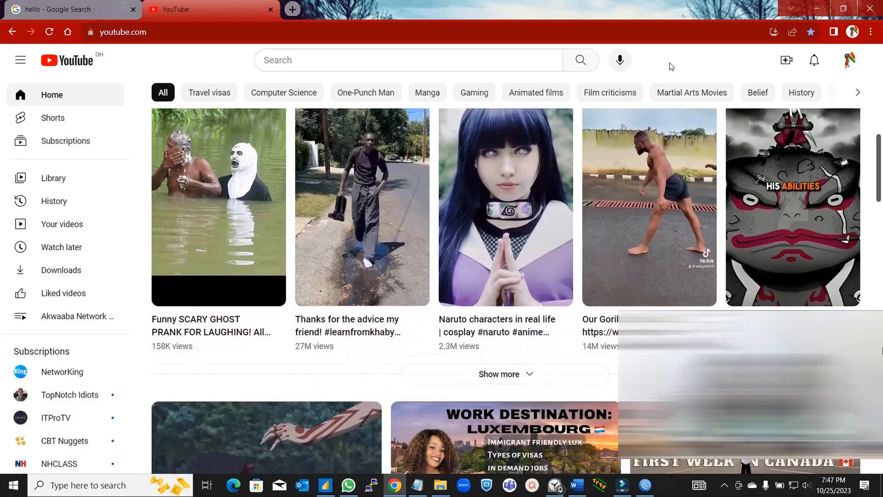
scroll(671, 66, "down", 3)
scroll(670, 65, "up", 15)
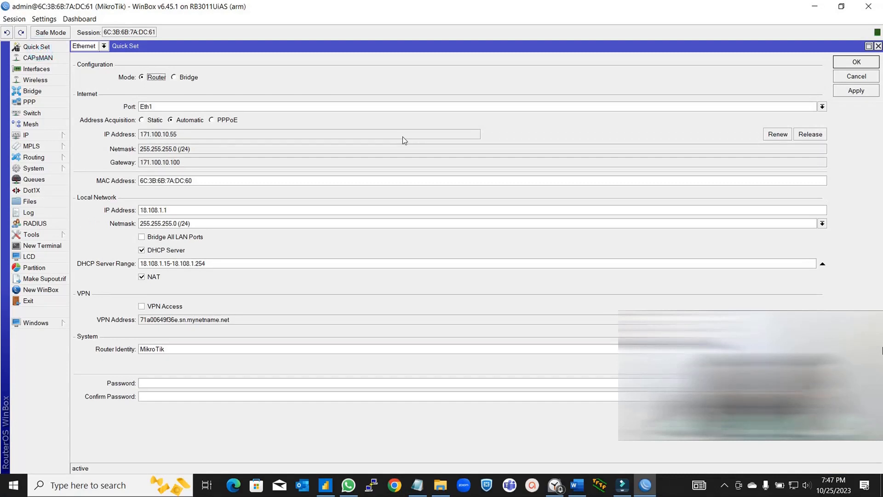
- Accept the Quick Set configuration with OK so its window closes
left_click(843, 63)
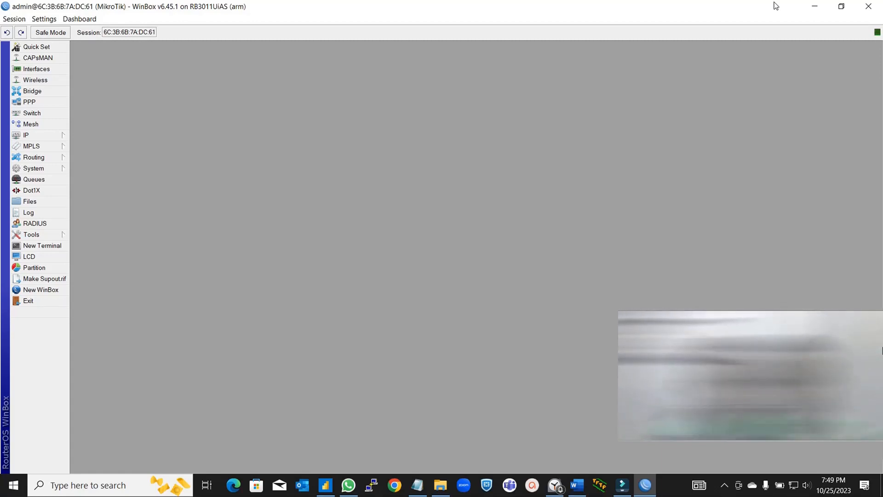
key("ctrl")
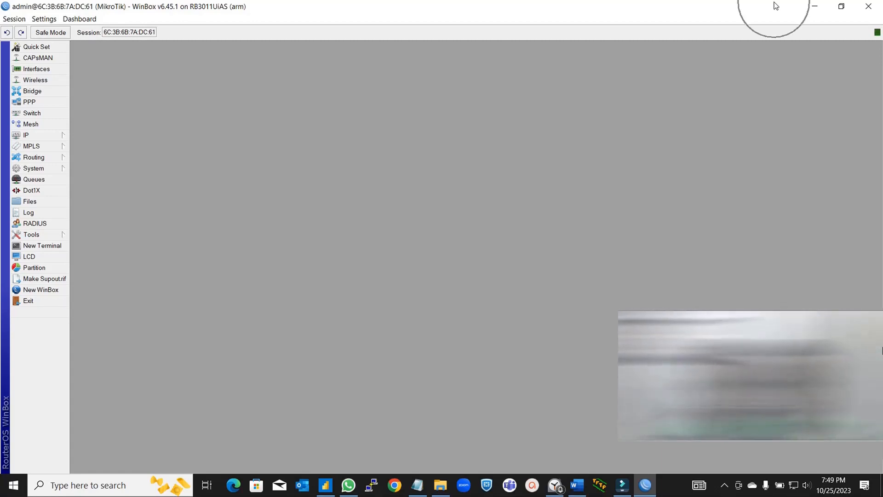
- Minimize WinBox, start UniFi Network application 7.4.156 and launch its browser management page
left_click(814, 9)
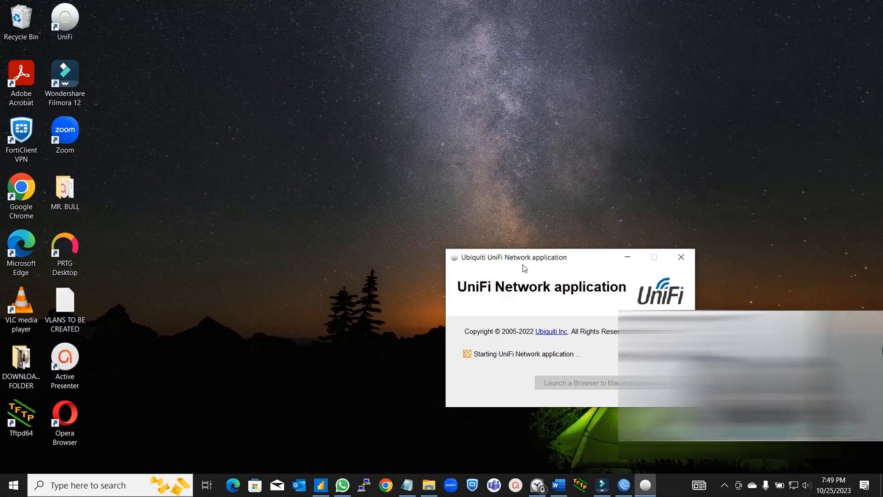
left_click_drag(529, 265, 409, 115)
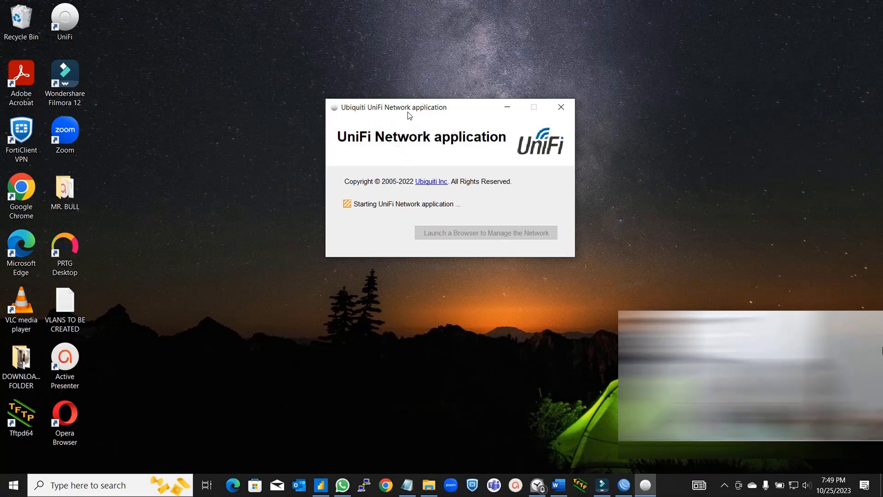
left_click(408, 112)
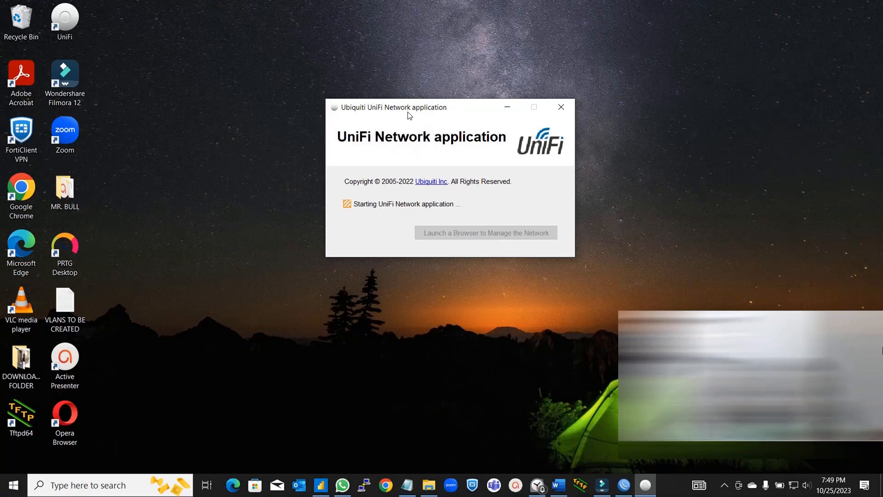
left_click(408, 112)
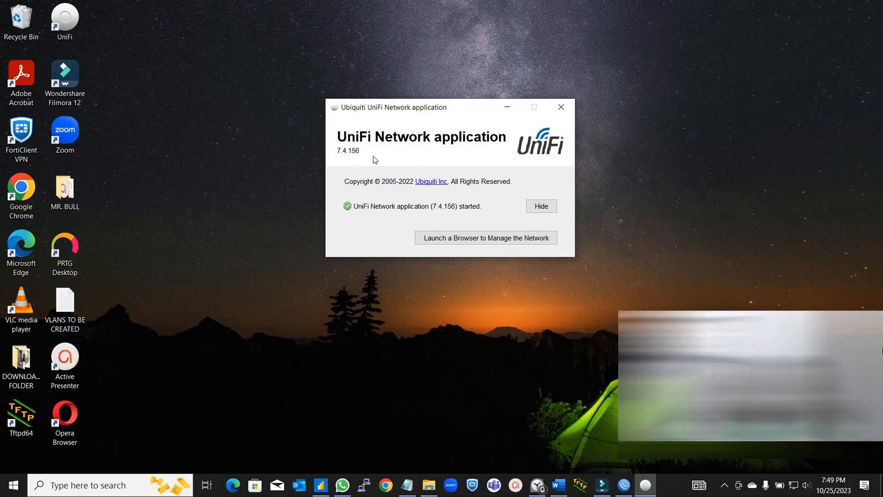
left_click(445, 238)
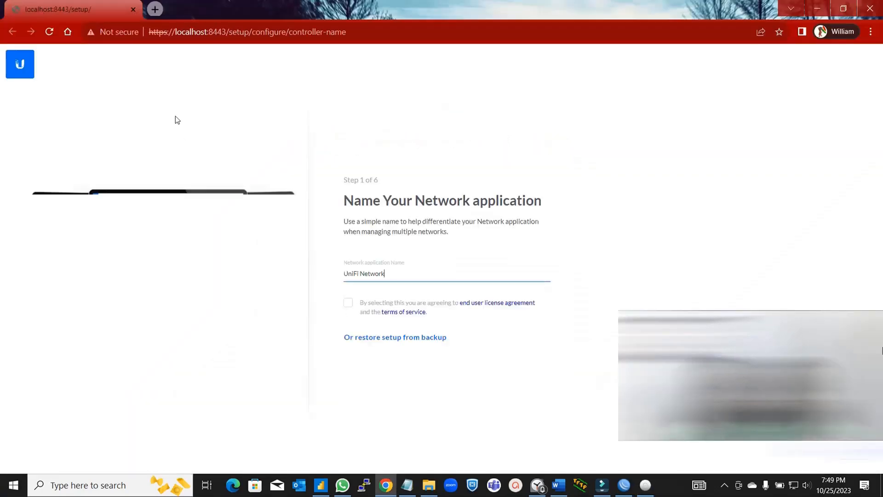
- Accept the licence agreement and sign in with the Ubiquiti account e-mail and password
left_click(716, 332)
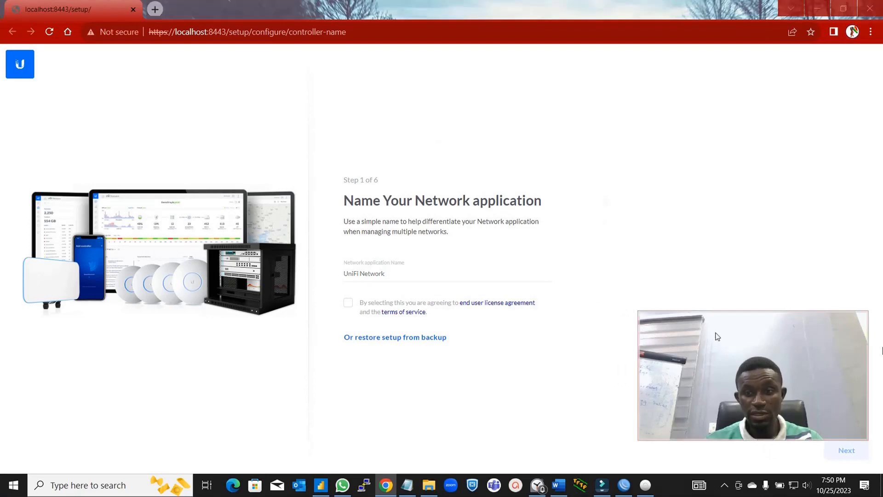
left_click(347, 302)
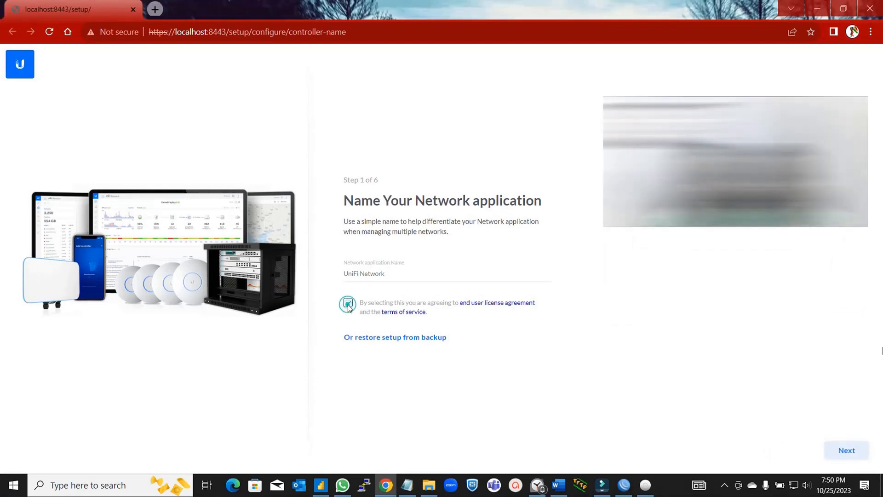
left_click(856, 452)
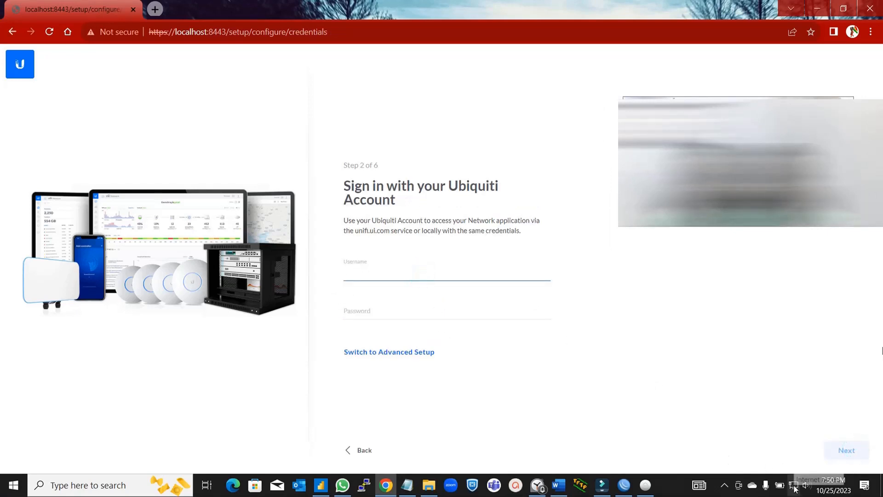
left_click(385, 273)
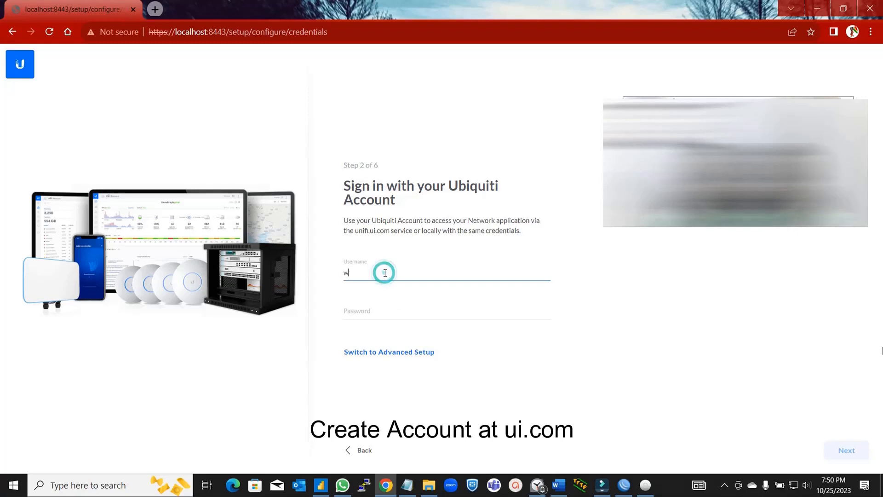
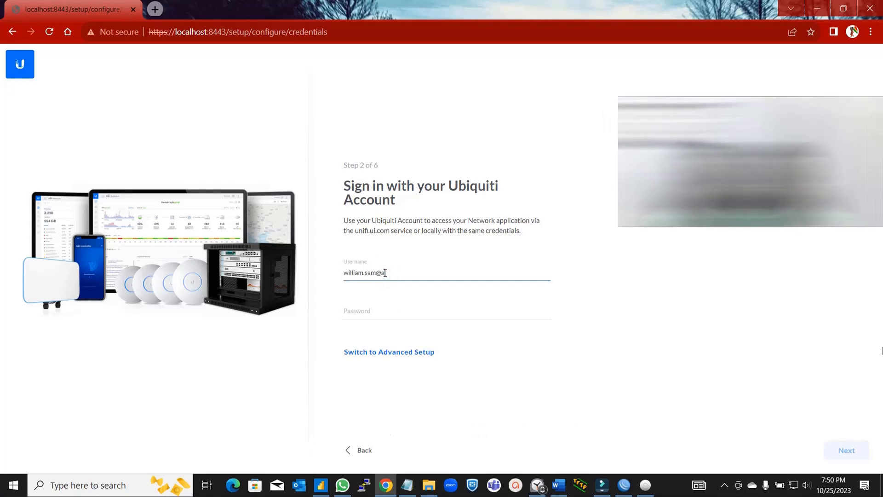
key("Tab")
type("a")
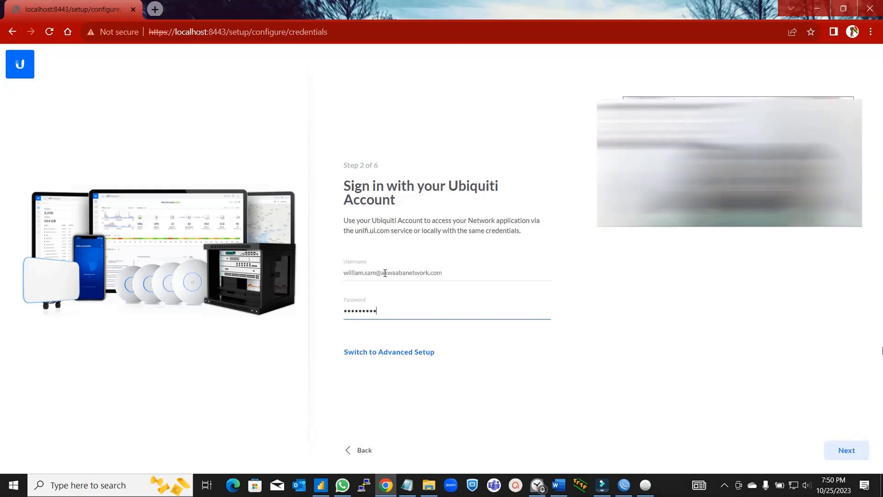
type("*******")
key("Return")
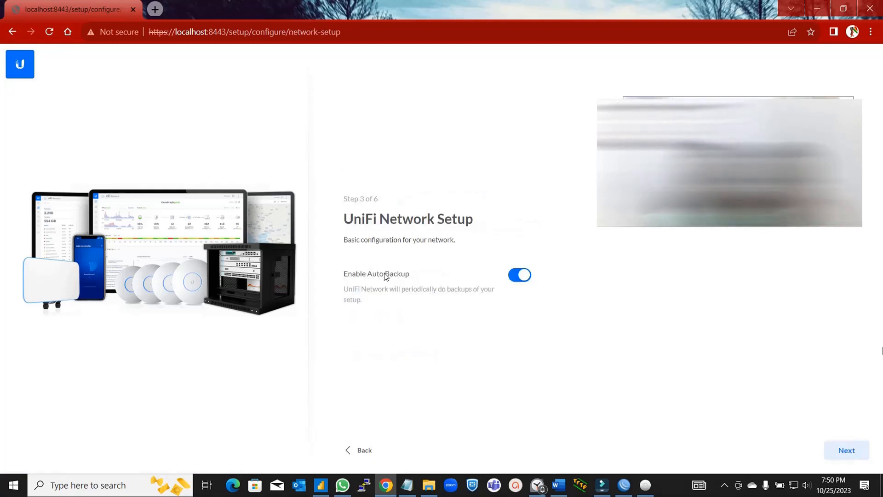
- Keep the network setup defaults, check the US-24-250W switch, and bring WinBox back
left_click(854, 451)
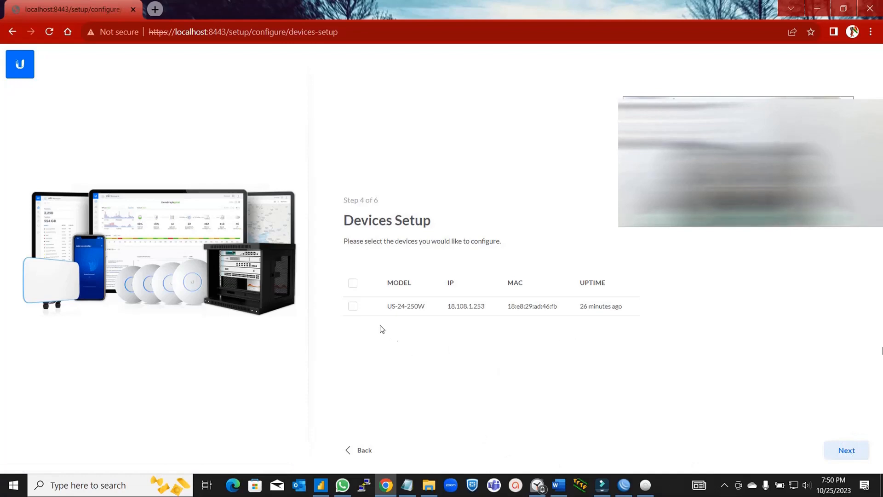
left_click(353, 307)
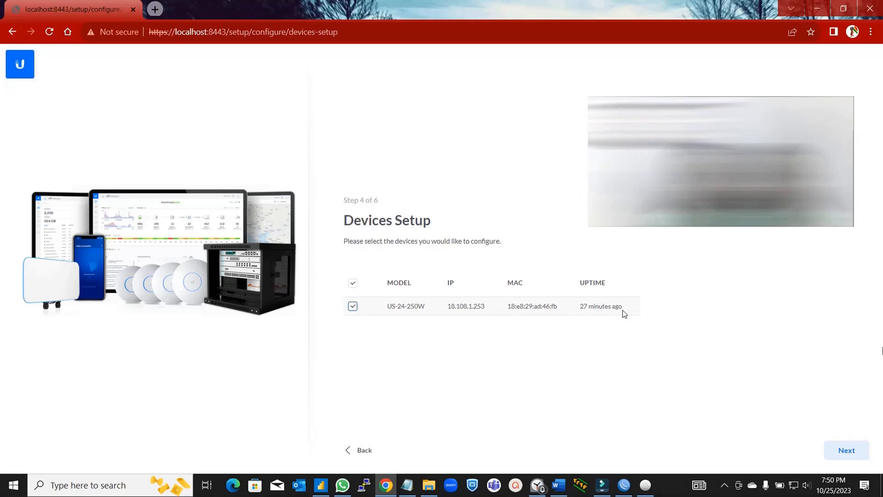
left_click(623, 486)
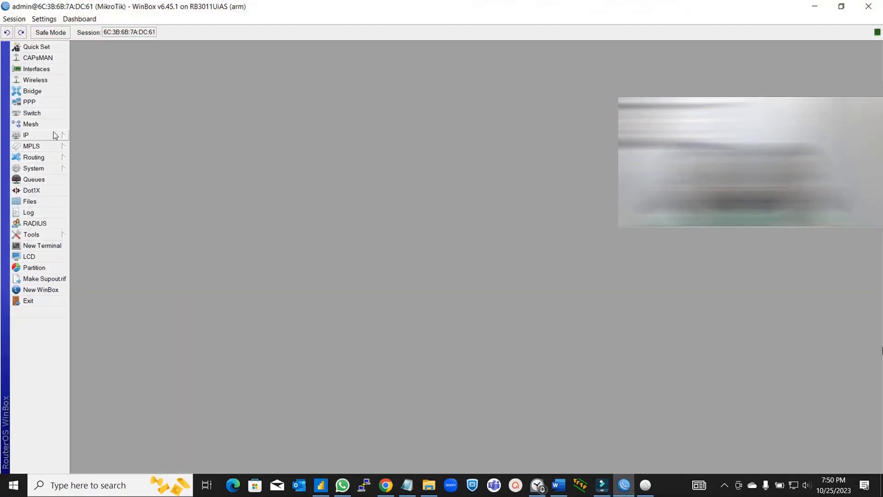
- Confirm in DHCP Server leases that the US-24-250W switch got 18.108.1.253, then return to Chrome
left_click(48, 135)
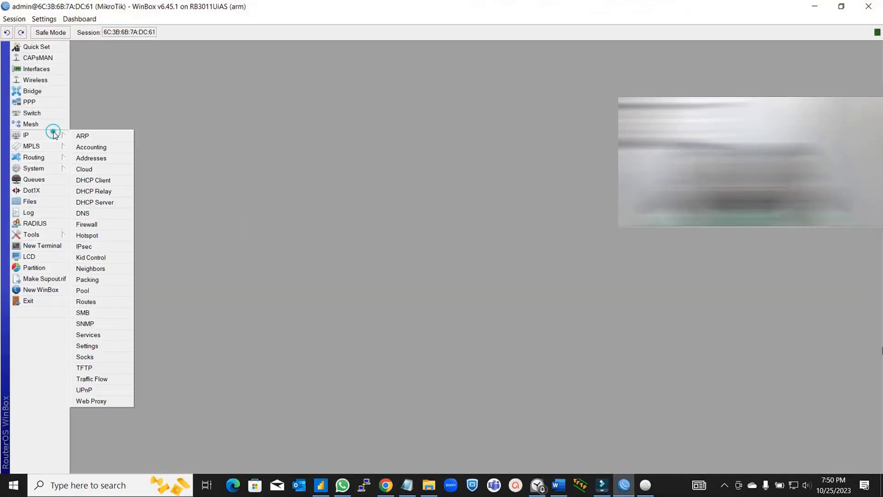
left_click(109, 203)
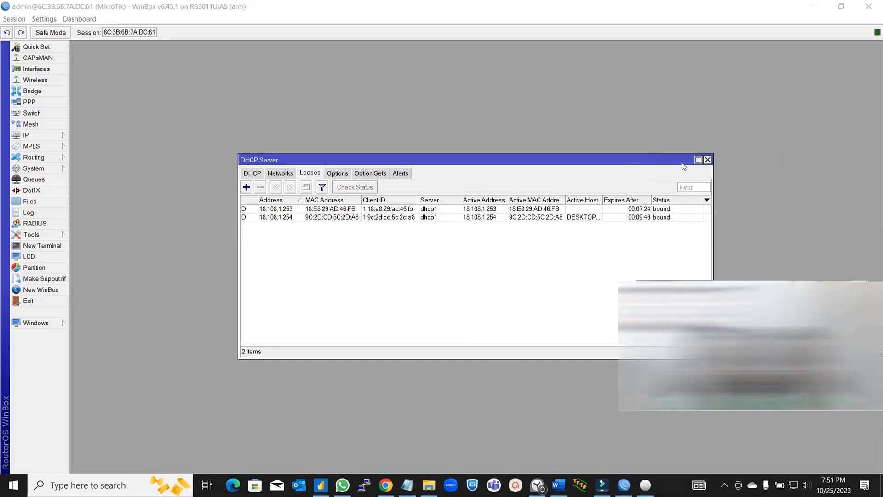
left_click(708, 160)
left_click(386, 485)
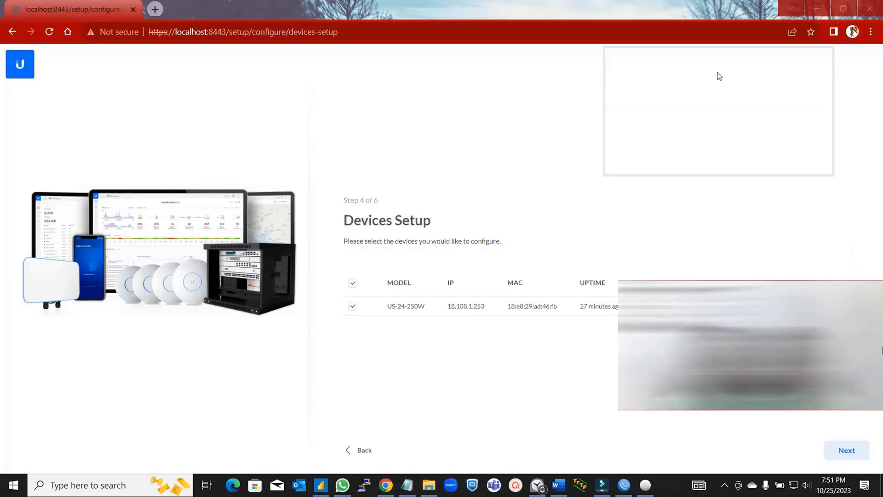
- Name the WiFi akwaabanetwork.com, give it an 8-character password, and combine 2.4/5 GHz names
left_click(846, 450)
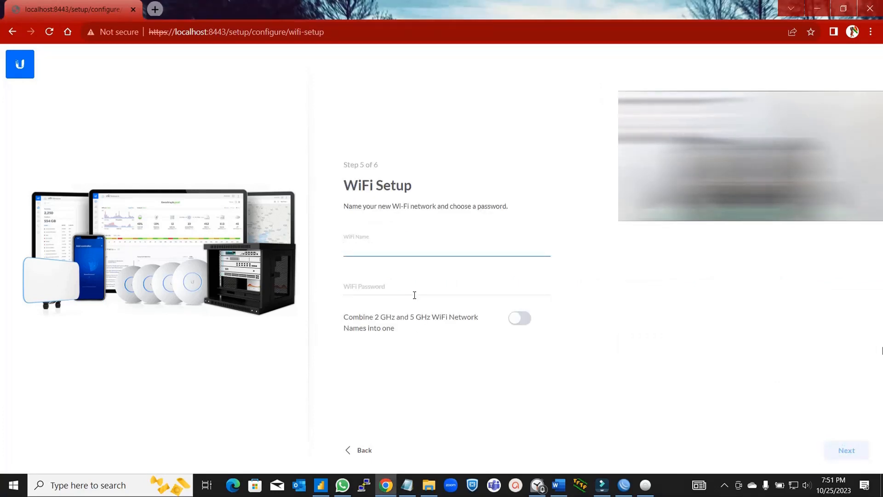
type("ak")
type("wab")
type("aabanetw")
type("ork")
type(".")
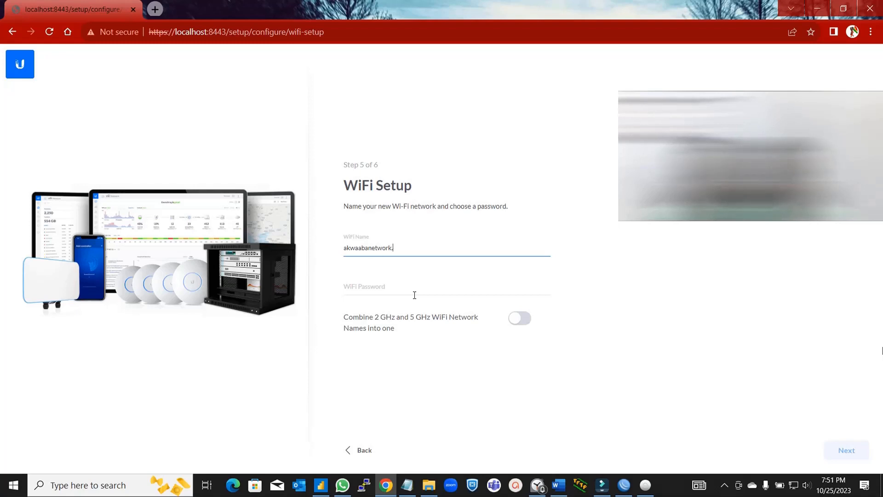
type("oc")
type("com")
left_click(414, 295)
type("•••")
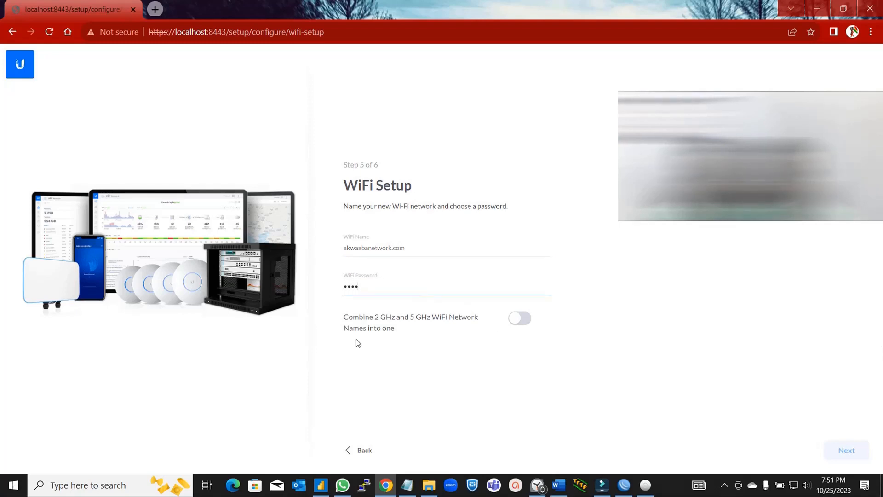
left_click(521, 320)
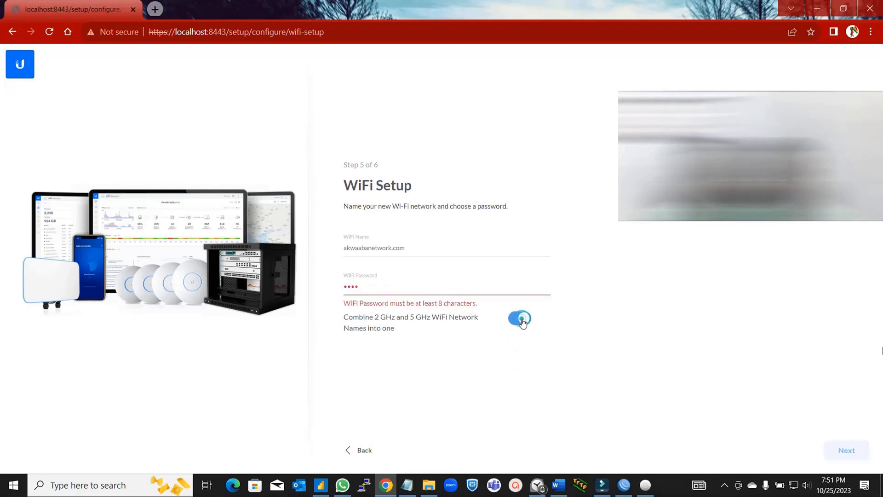
left_click(412, 286)
key("BackSpace")
key("BackSpace")
key("BackSpace")
key("BackSpace")
type("••")
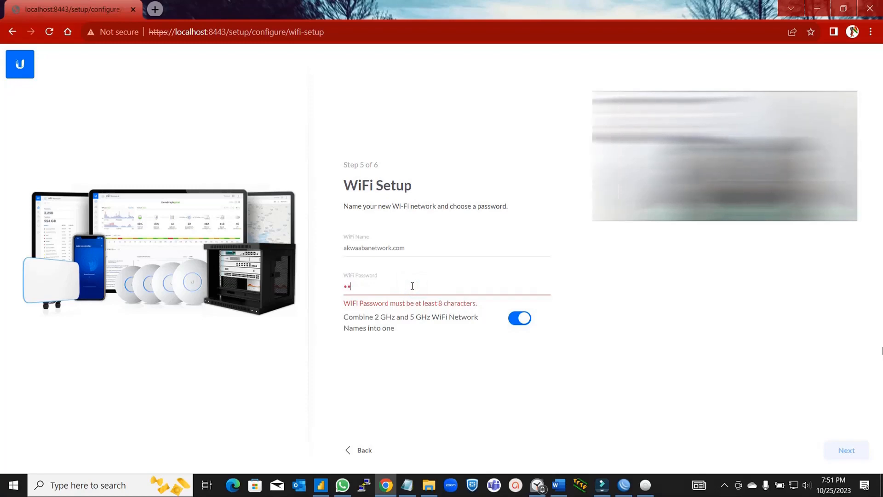
type("••••••")
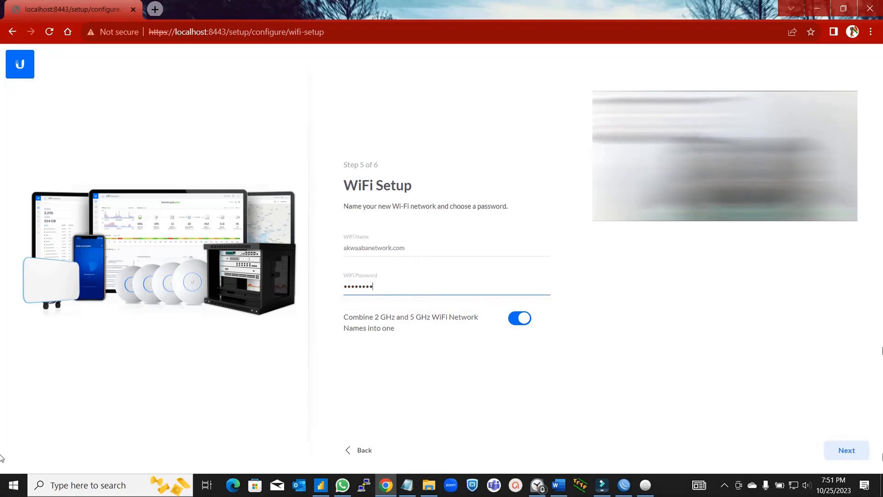
left_click(851, 453)
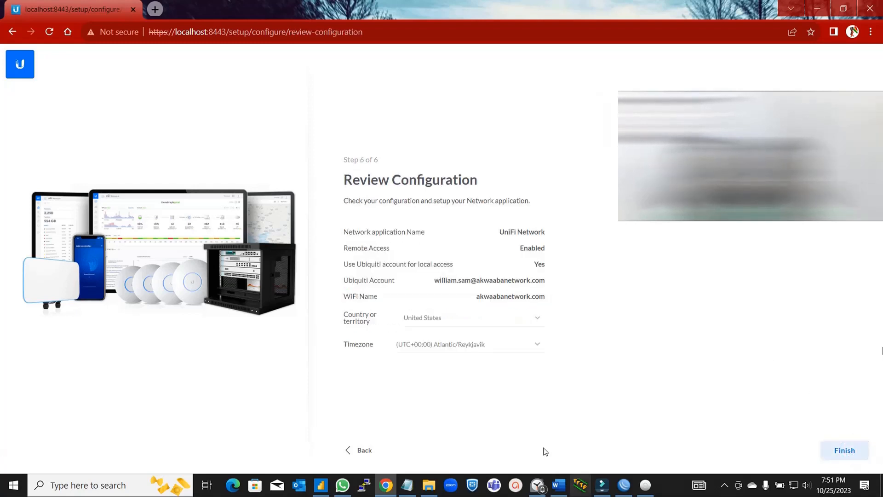
- Finish the wizard, check the US-24-250W switch in UniFi Devices, and open Settings
left_click(844, 449)
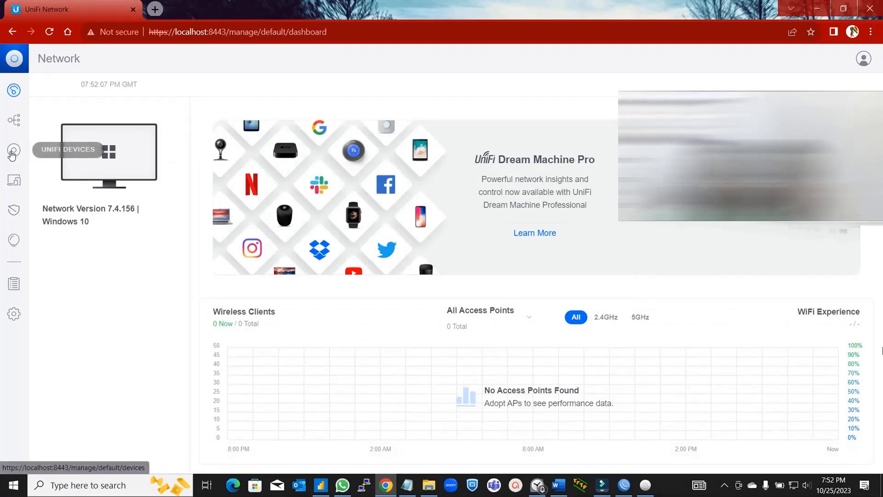
left_click(13, 152)
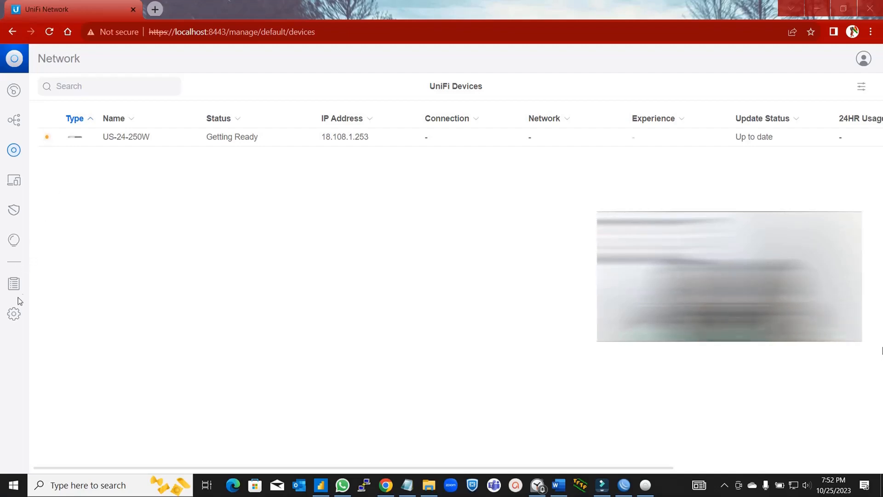
left_click(14, 318)
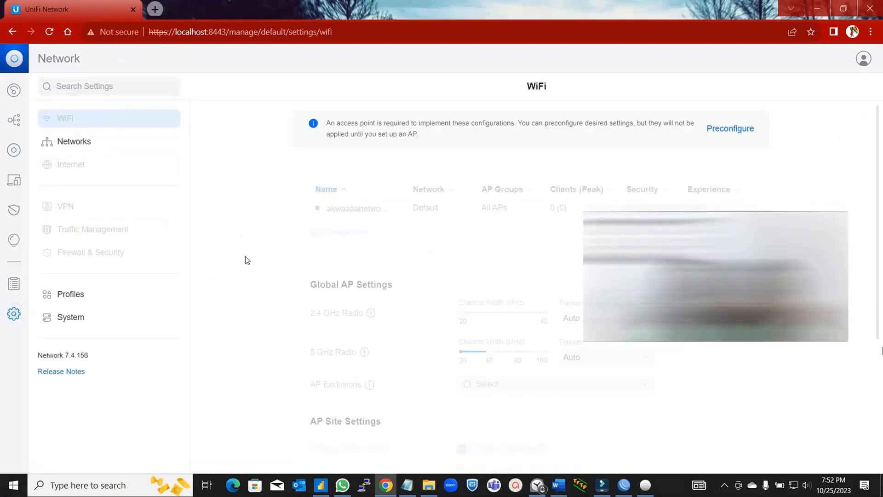
- Read the WiFi settings' access point requirement banner, then return to the UniFi Devices list
left_click(113, 115)
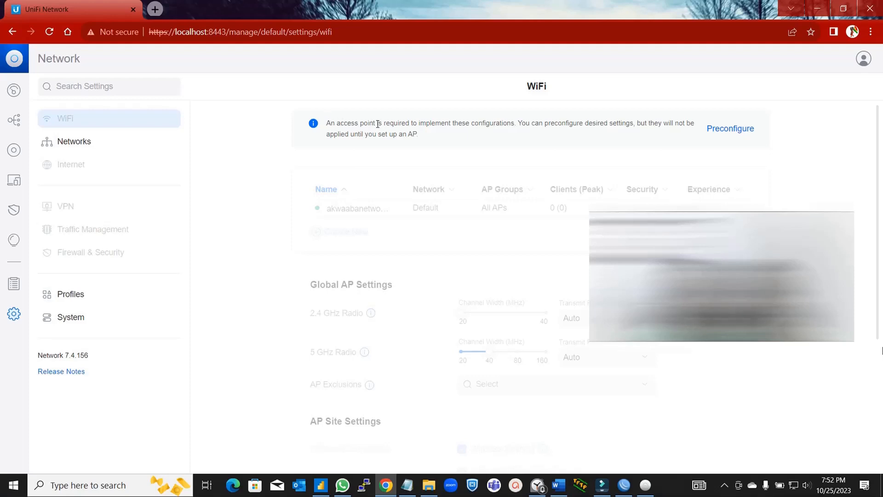
left_click(504, 124, "ctrl")
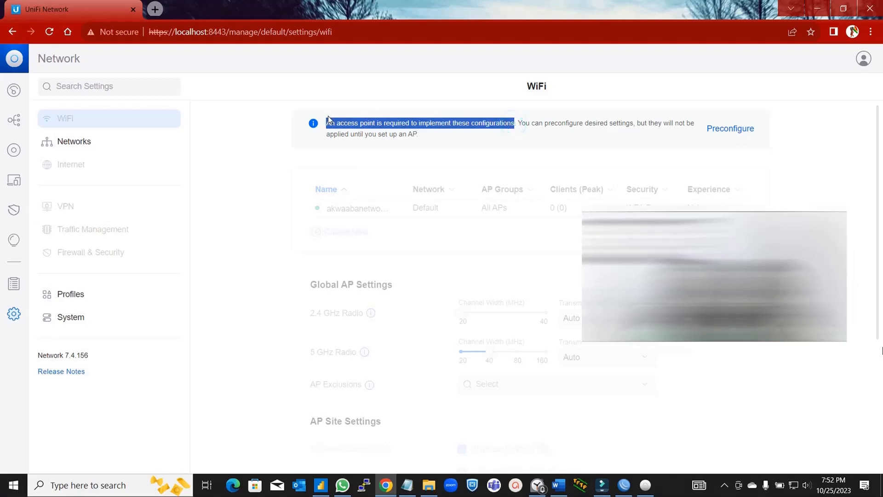
left_click(291, 177)
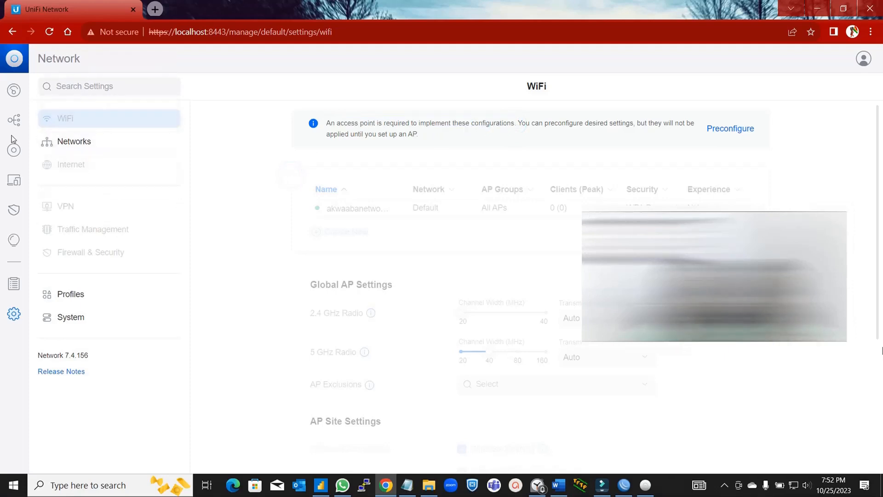
left_click(12, 151)
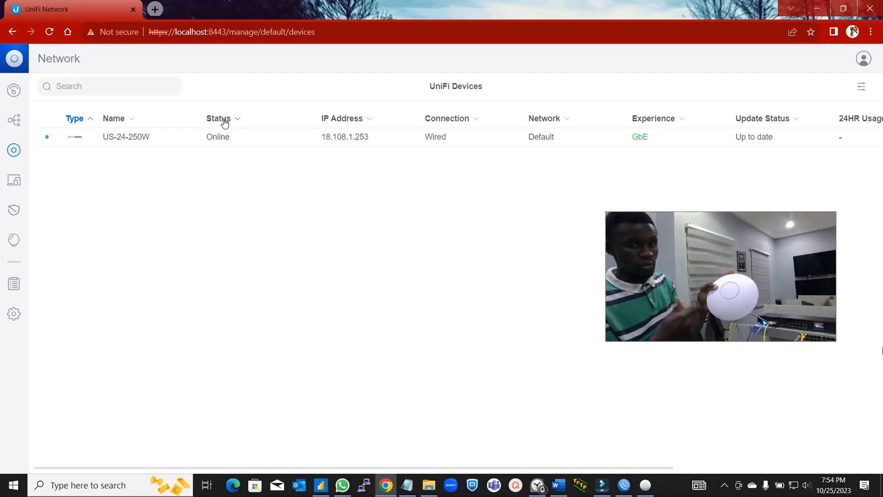
- Watch the Devices list until the US-24-250W switch shows Online on Default at 18.108.1.253
left_click(31, 258)
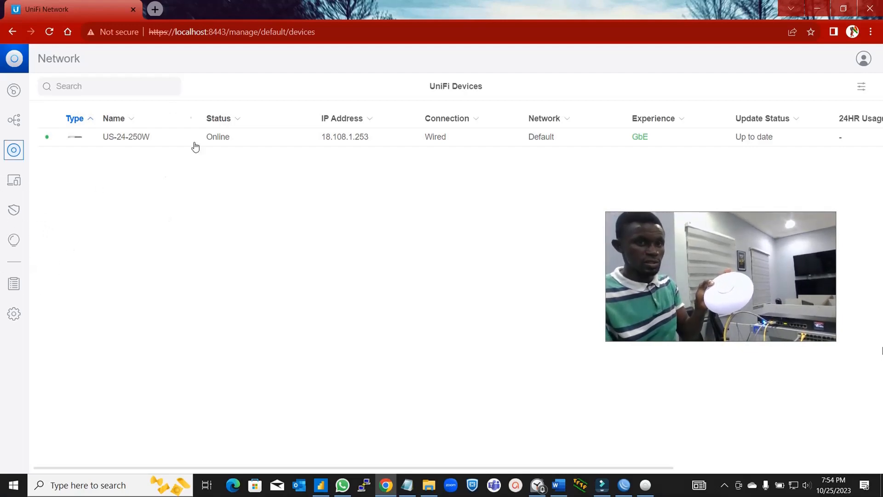
left_click(158, 232)
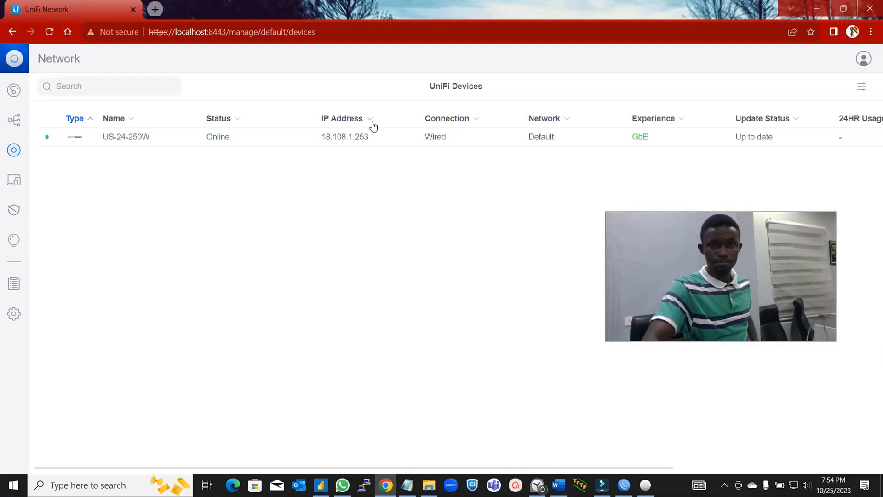
left_click_drag(686, 228, 708, 301)
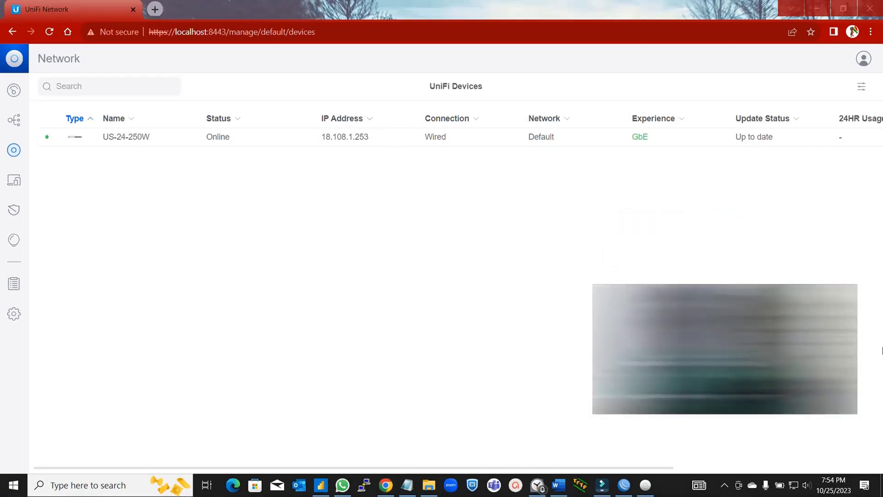
- View WinBox's DHCP Server leases to find the new 18.108.1.252 client
left_click(628, 491)
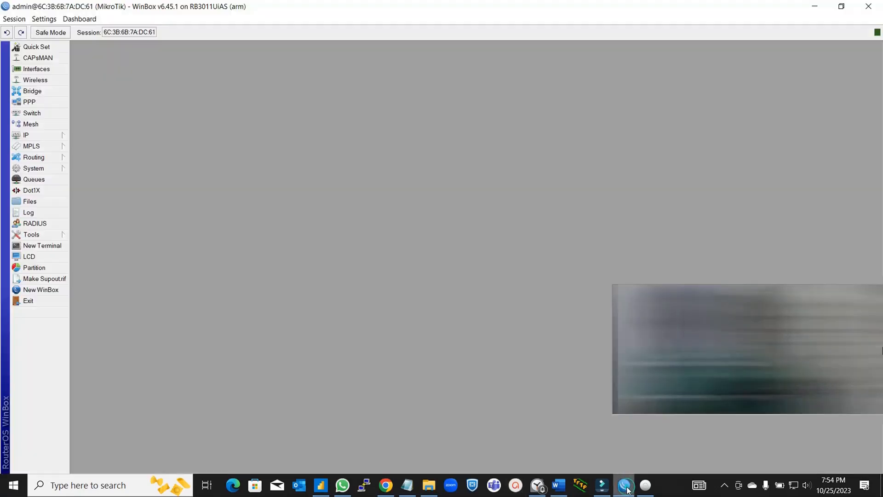
left_click(42, 132)
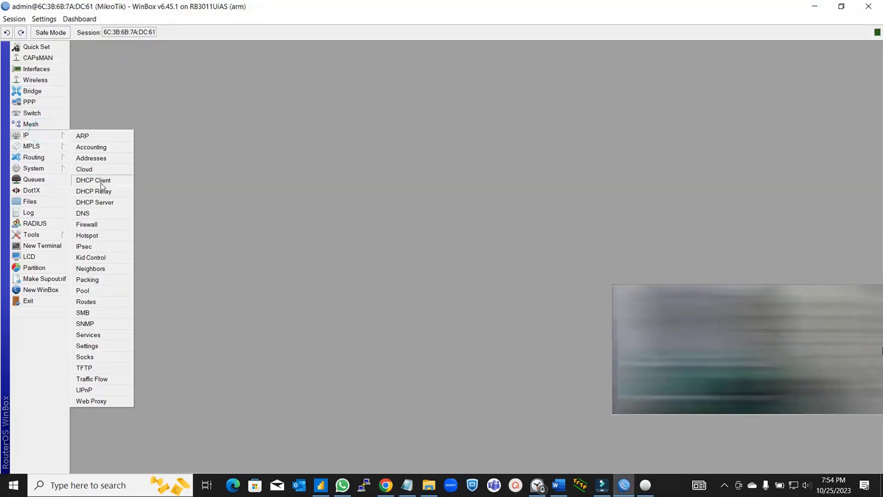
left_click(106, 207)
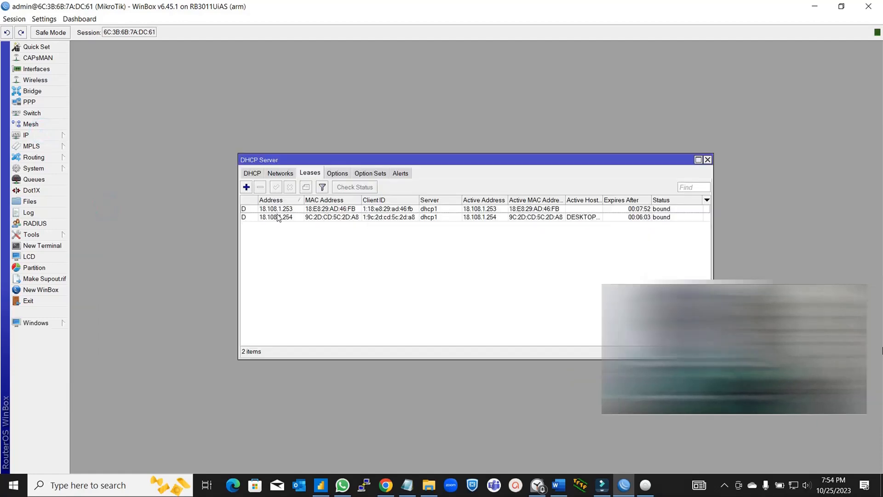
left_click(344, 266)
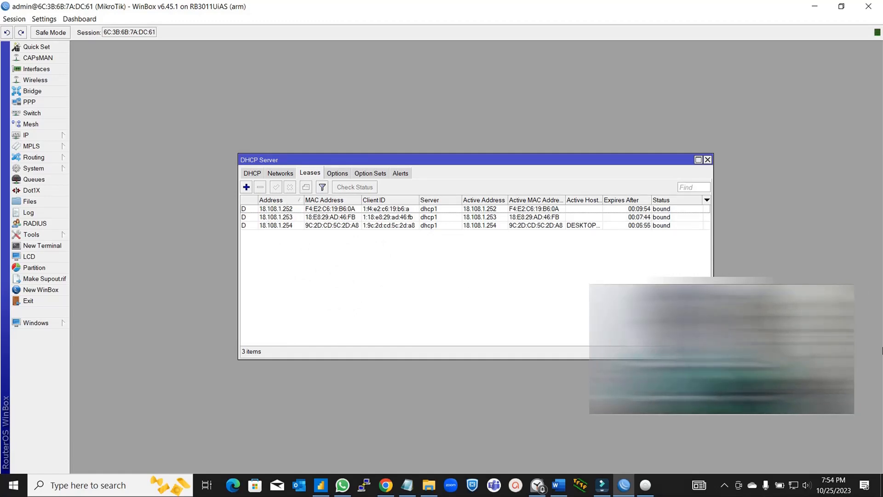
- Adopt the UAP-AC-LR access point from the UniFi Devices list and let it come Online
left_click(387, 485)
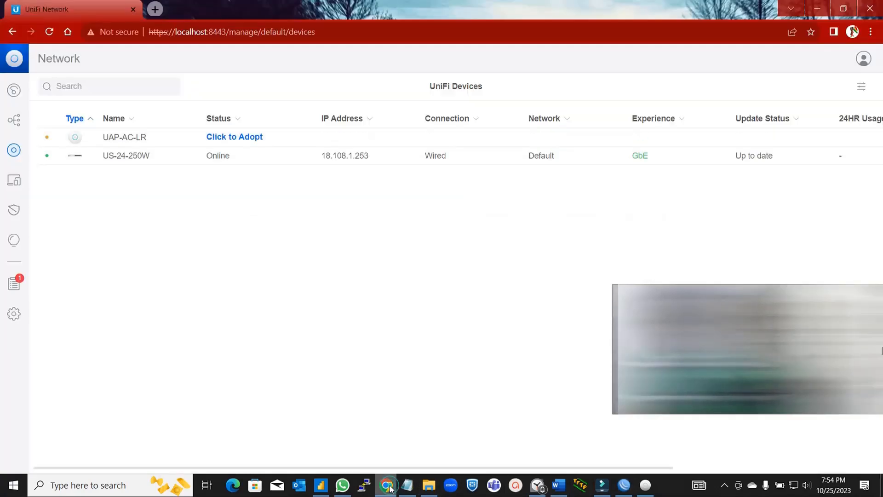
left_click(145, 306)
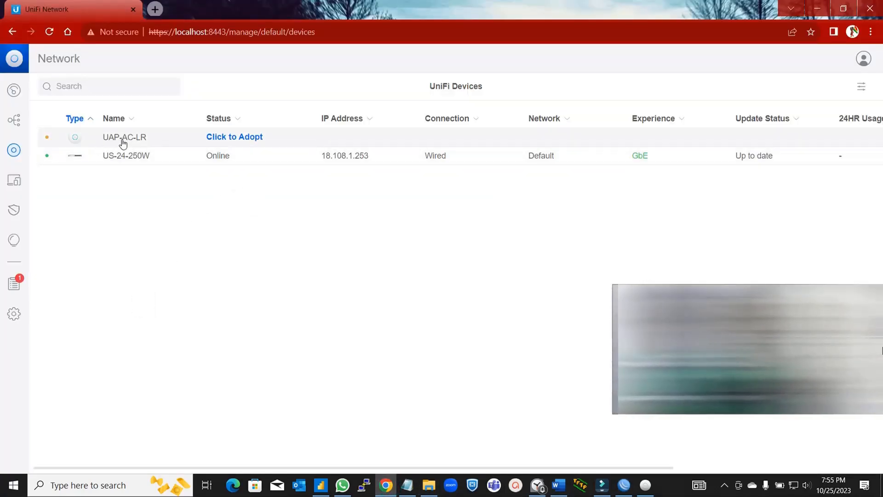
left_click(234, 137)
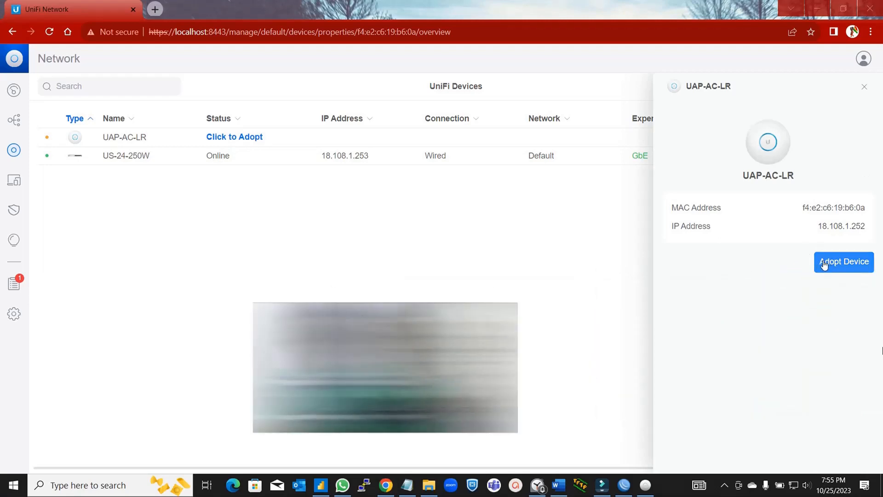
left_click(824, 262)
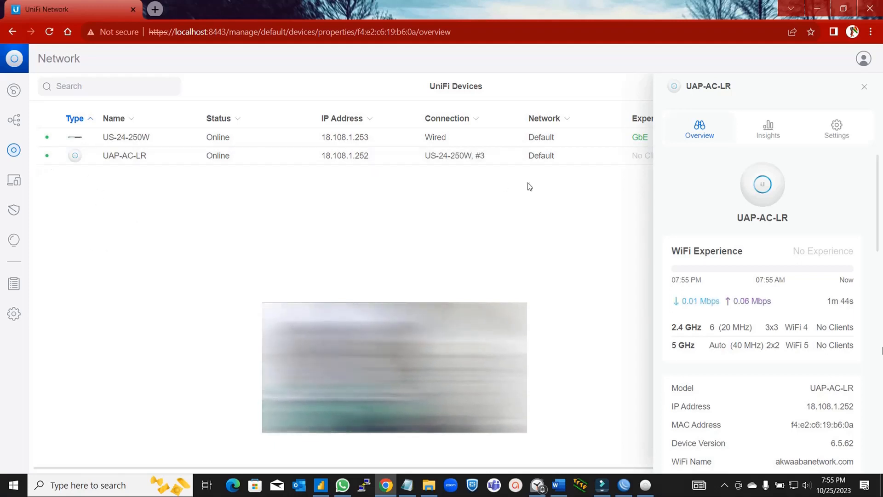
- Rename the access point to HR-OFFICE, apply the change, and close its properties panel
left_click(827, 134)
triple_click(732, 184)
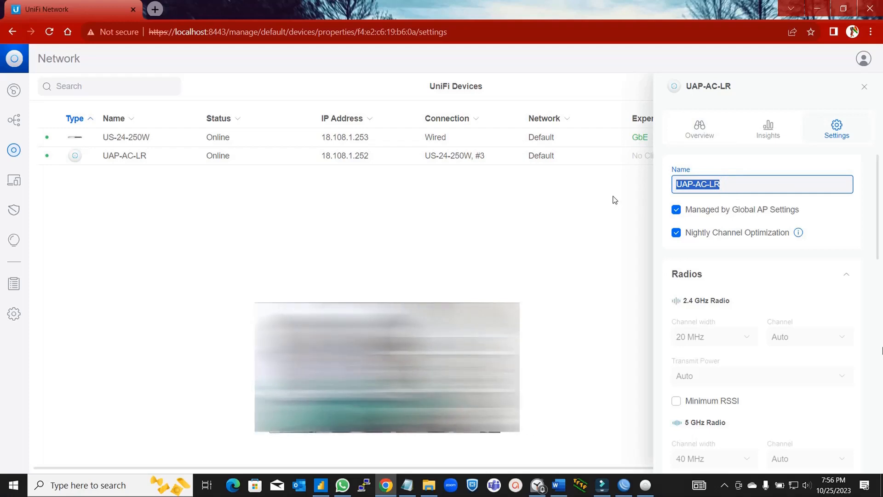
type("HR-")
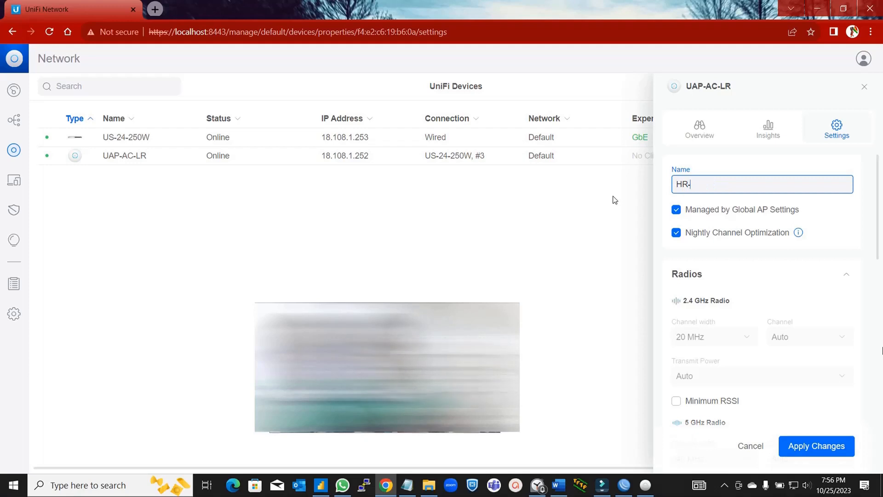
type("OFFICE")
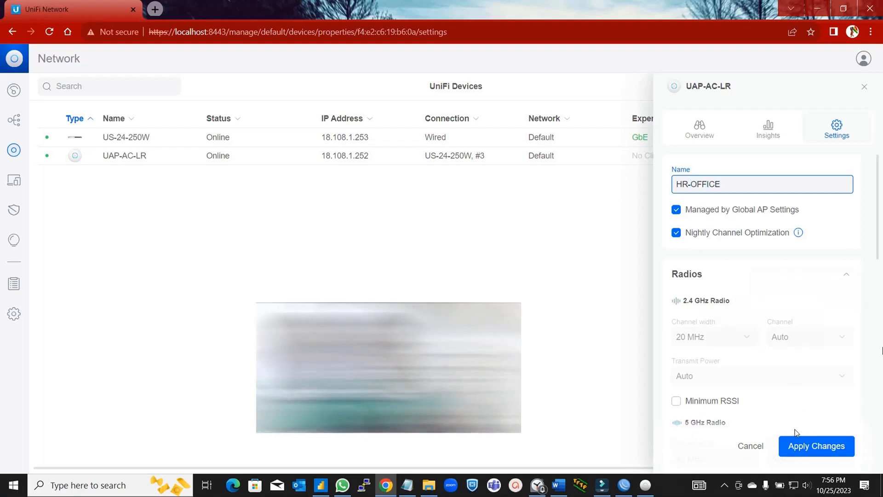
left_click(813, 446)
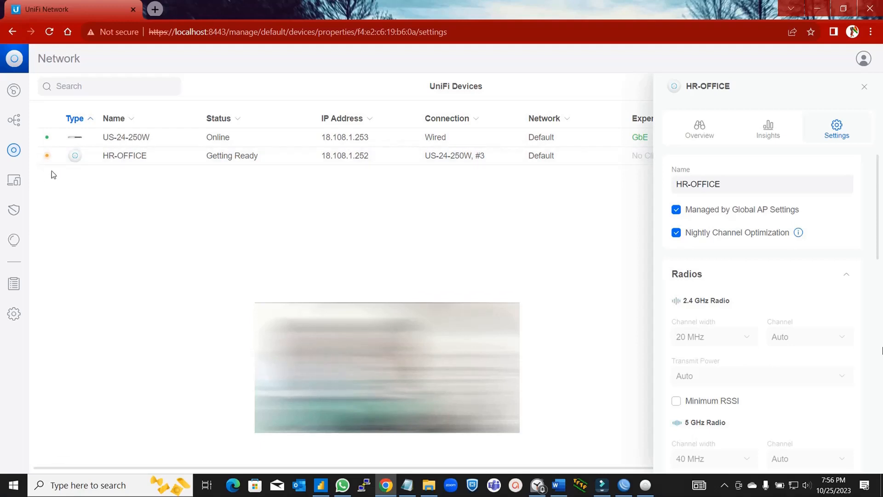
left_click(865, 86)
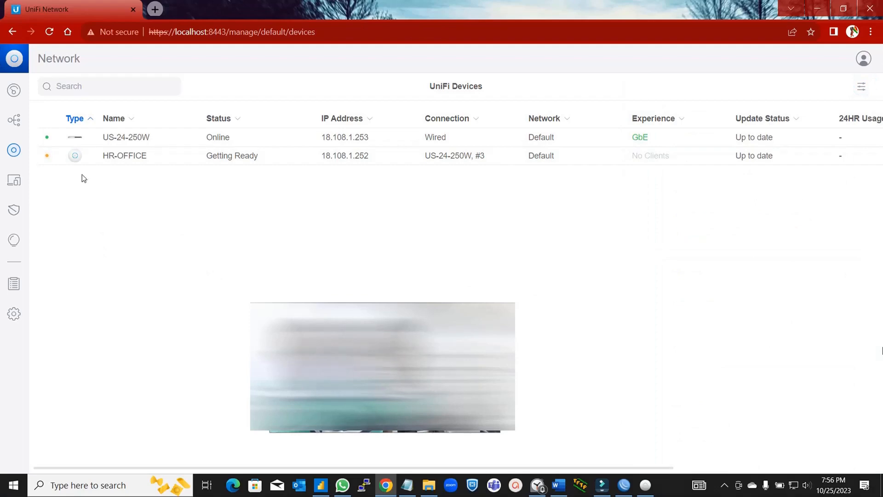
- Start a new WiFi network in WiFi settings named AP_TEST
left_click(14, 315)
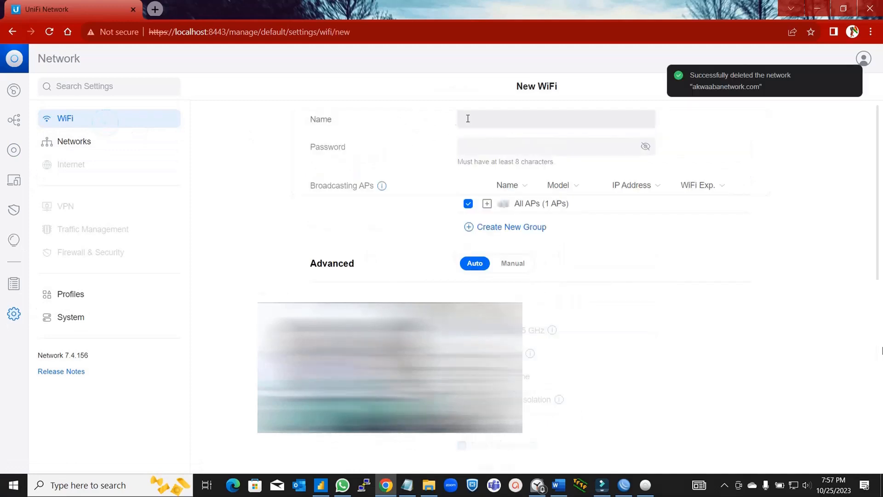
left_click(487, 119)
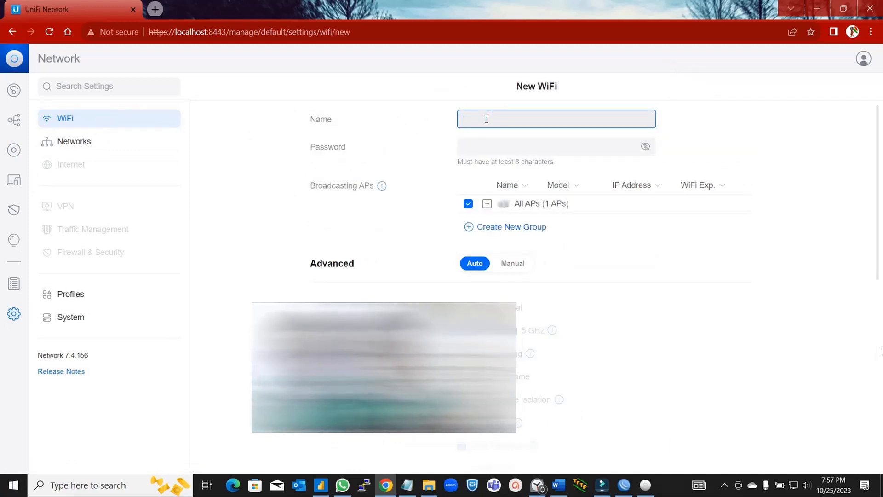
type("AP_")
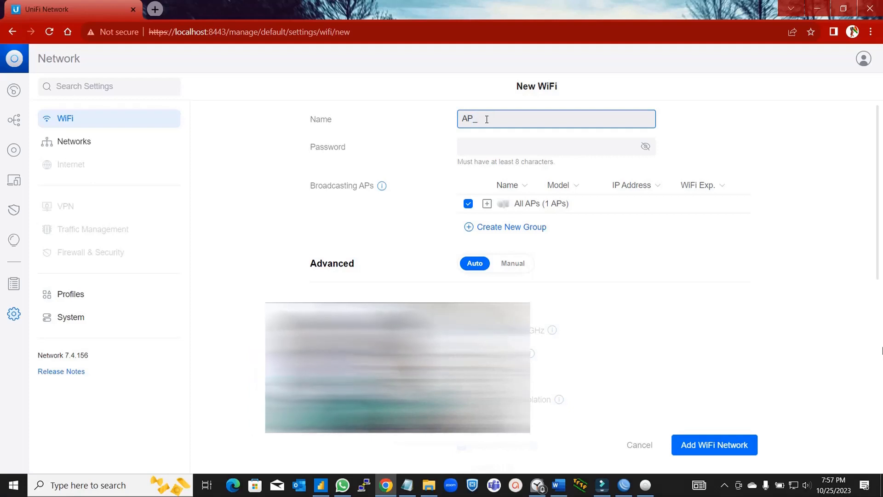
type("TEST")
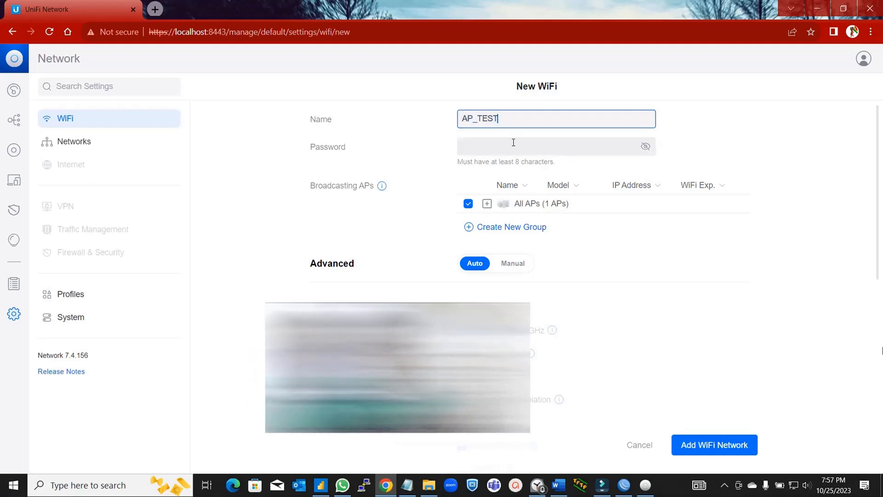
left_click(514, 144)
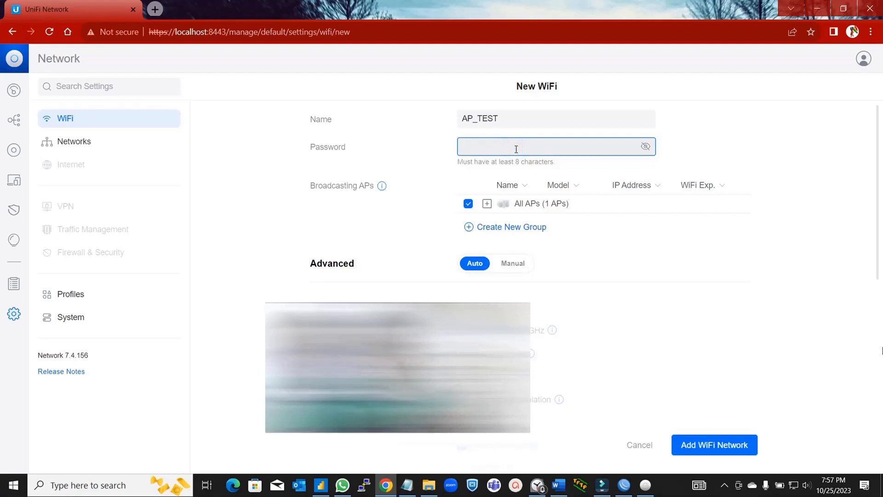
left_click(644, 147)
scroll(645, 147, "down", 8)
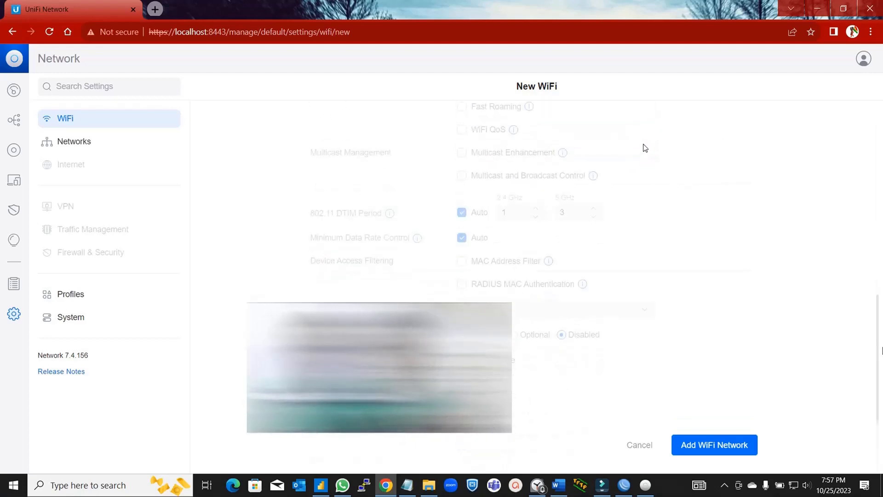
left_click(93, 118)
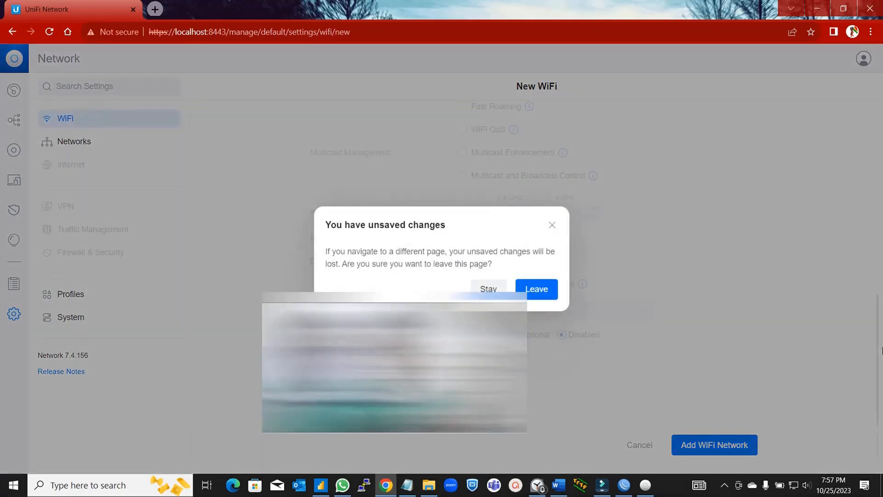
left_click(552, 226)
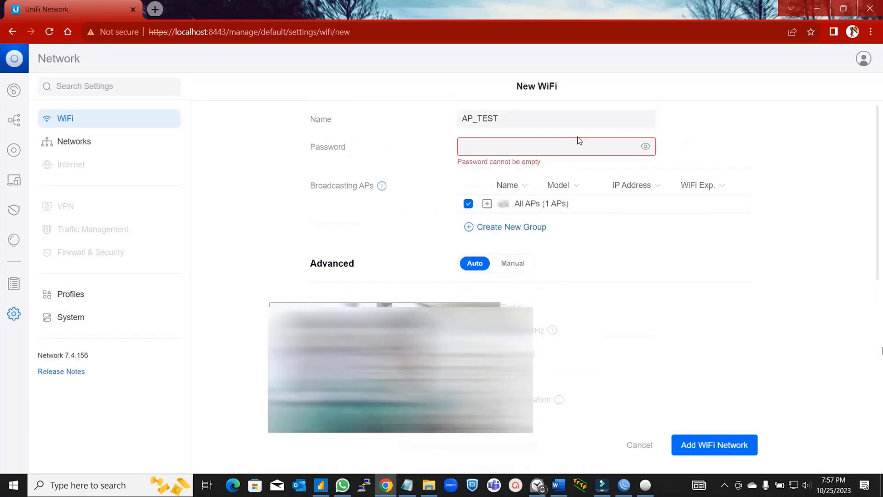
- Enter the network password and save the AP_TEST WiFi network
left_click(569, 153)
left_click(568, 153)
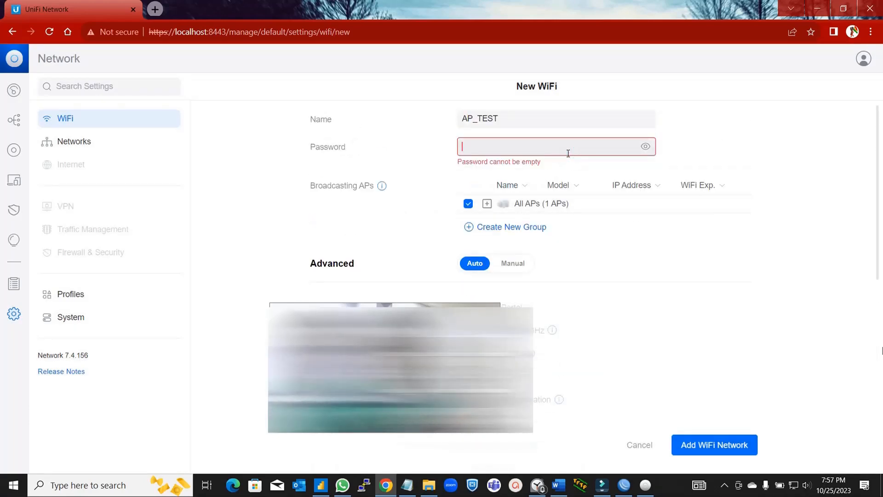
type("1234")
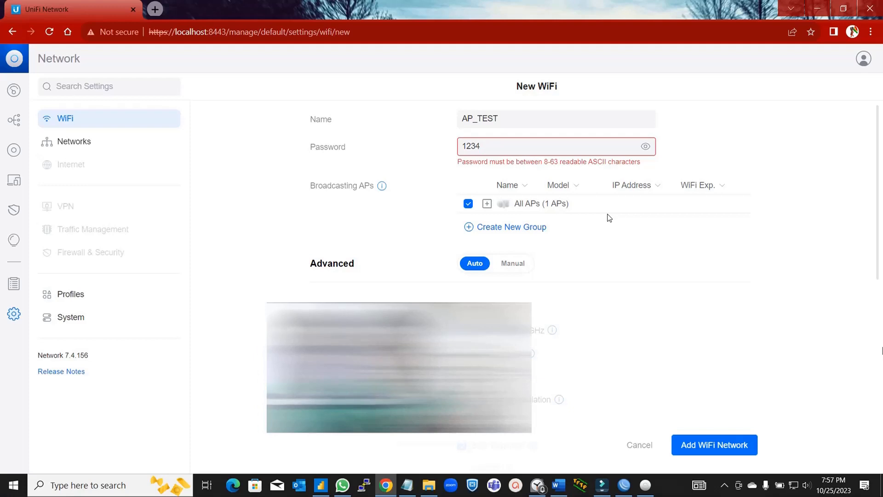
type("56789")
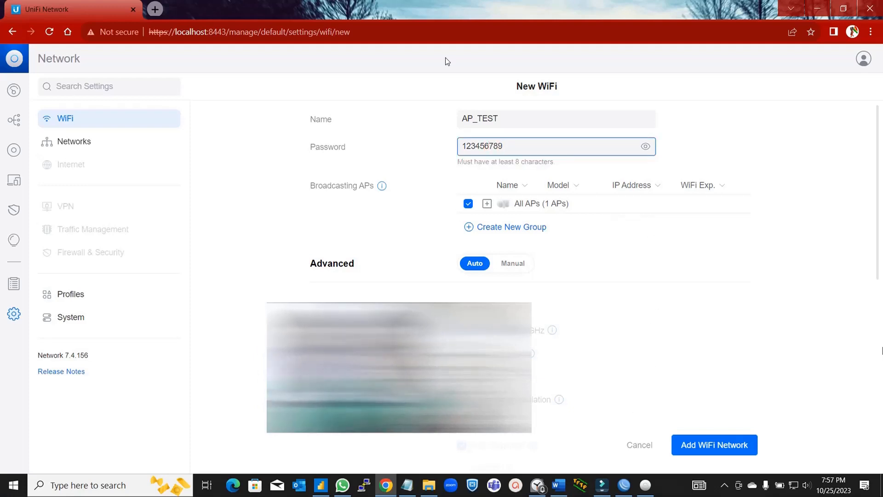
left_click(691, 441)
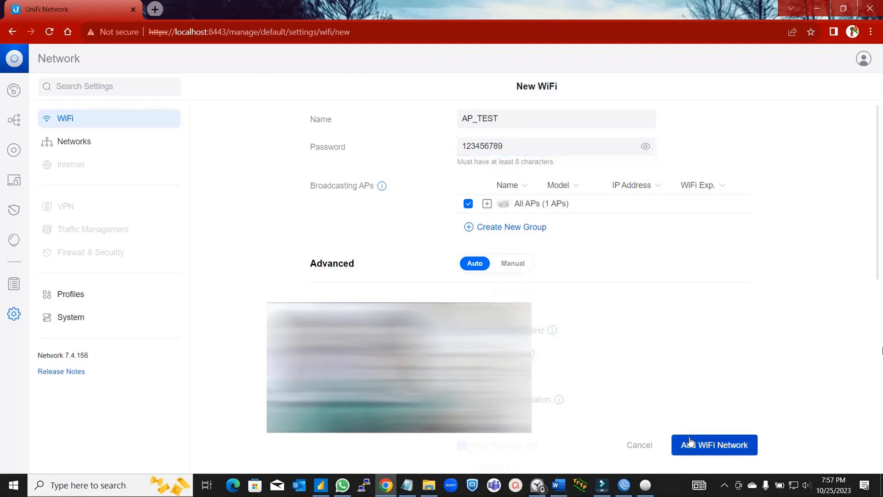
- Browse the laptop's list of nearby Wi-Fi networks
left_click(794, 485)
scroll(766, 333, "down", 5)
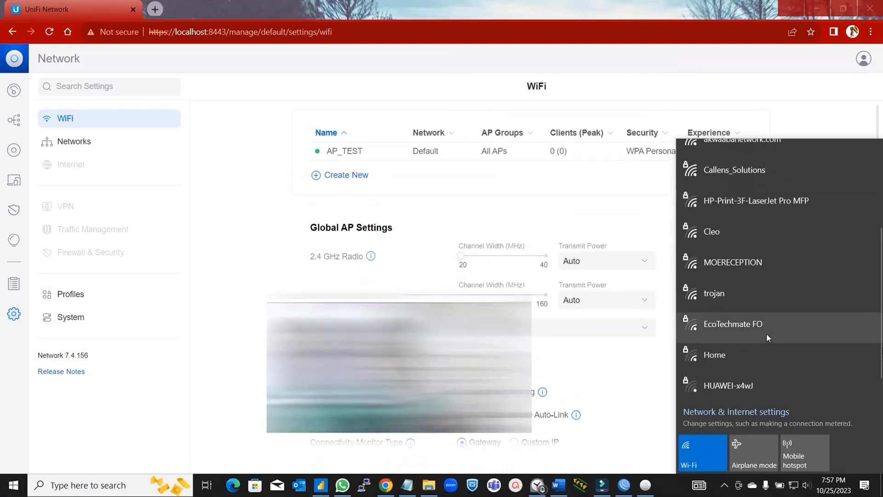
scroll(767, 333, "up", 5)
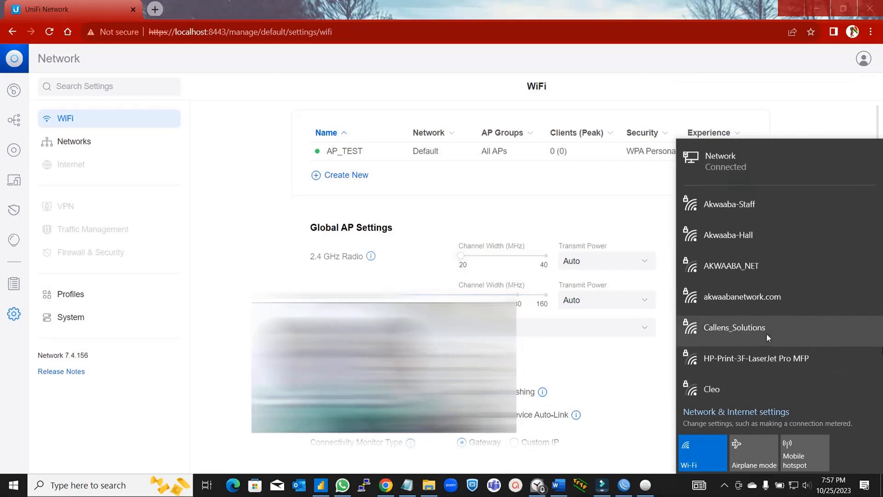
scroll(766, 333, "down", 3)
scroll(766, 333, "down", 1)
scroll(767, 333, "up", 5)
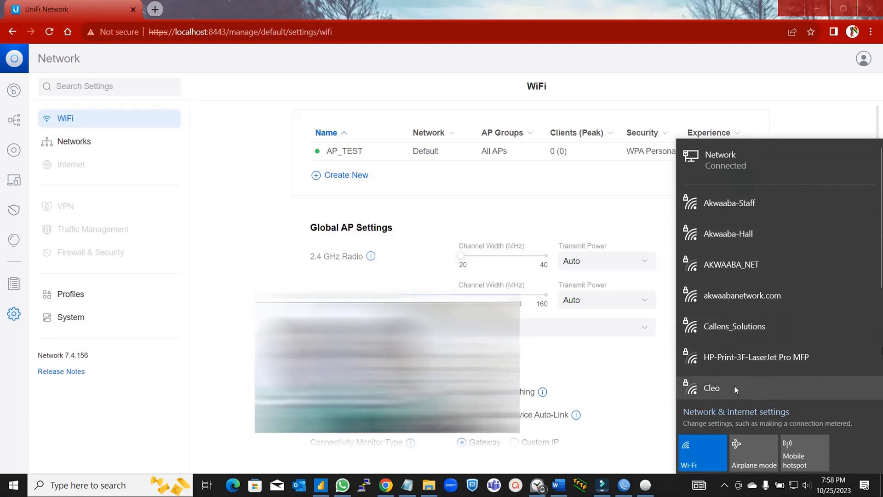
scroll(734, 375, "down", 5)
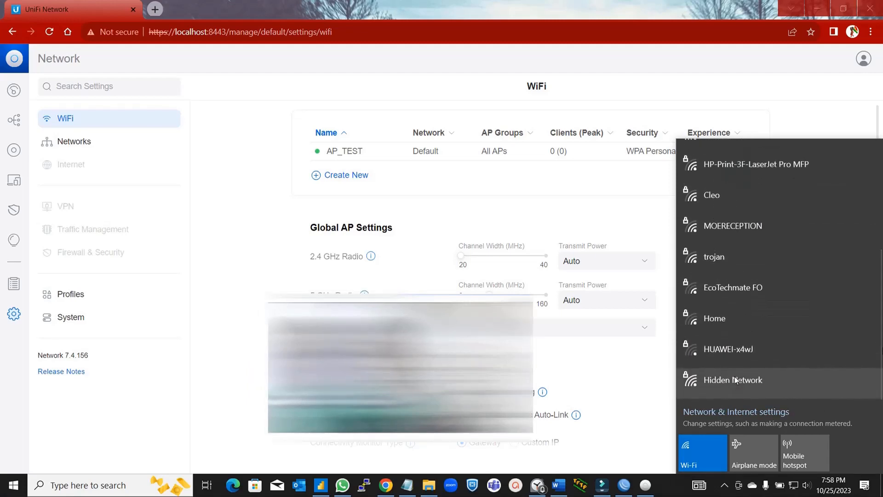
left_click(644, 376)
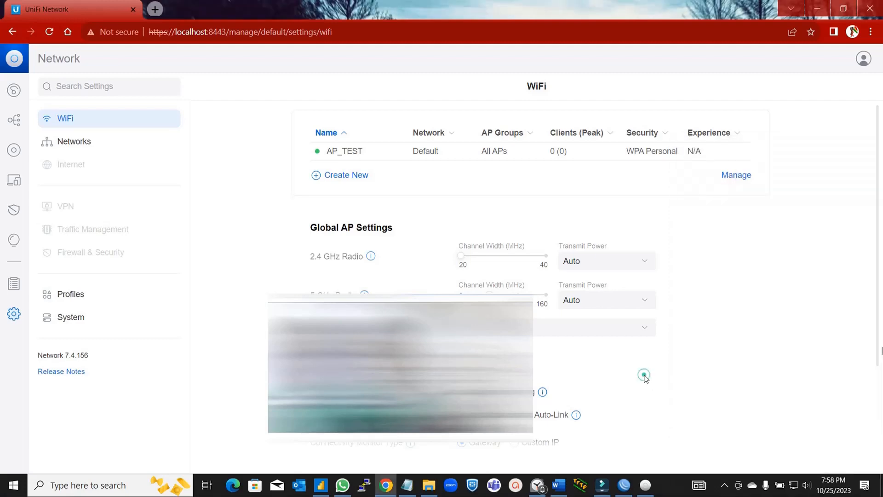
left_click(763, 385)
- Switch the laptop's Wi-Fi off and back on to rescan for networks
left_click(793, 488)
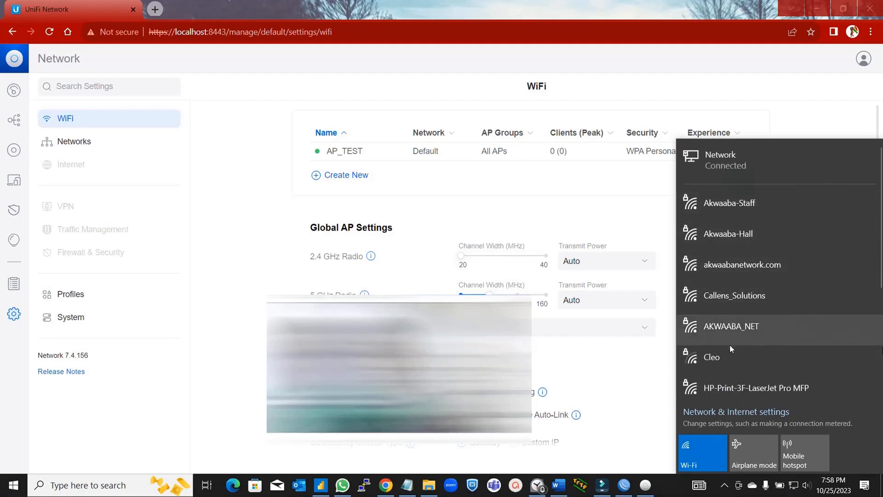
scroll(730, 344, "down", 5)
scroll(730, 344, "down", 1)
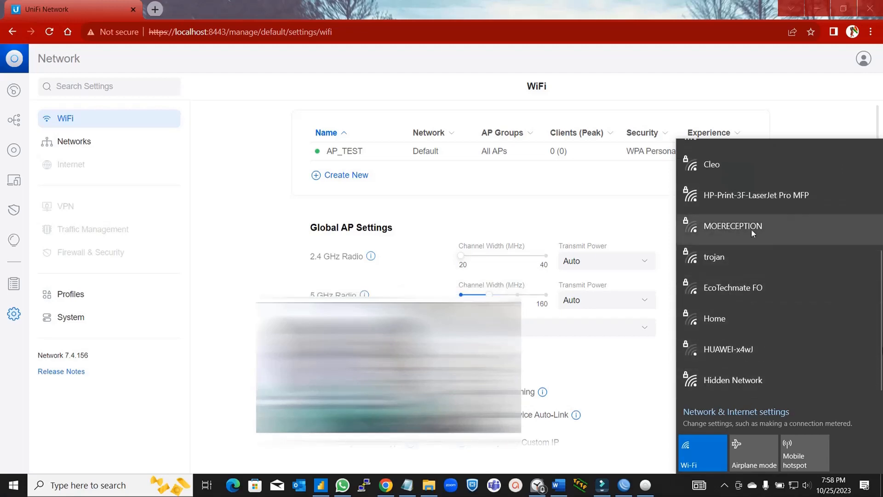
scroll(753, 242, "up", 2)
scroll(753, 242, "up", 3)
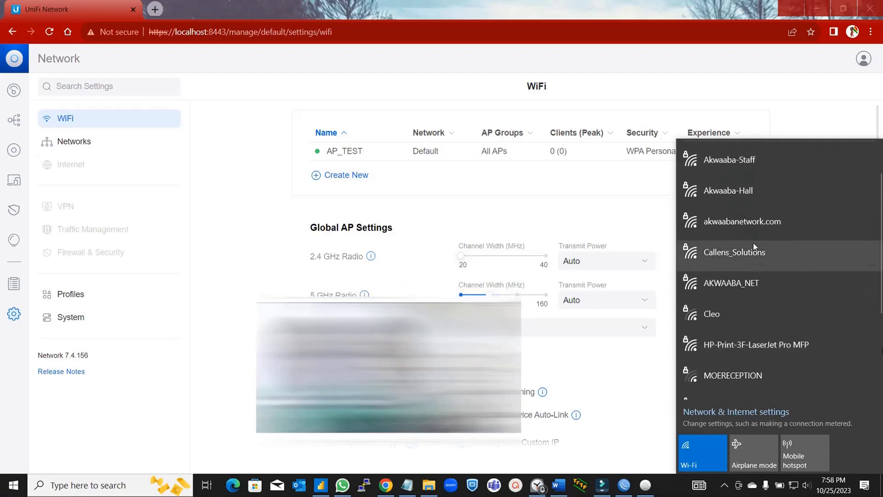
left_click(702, 466)
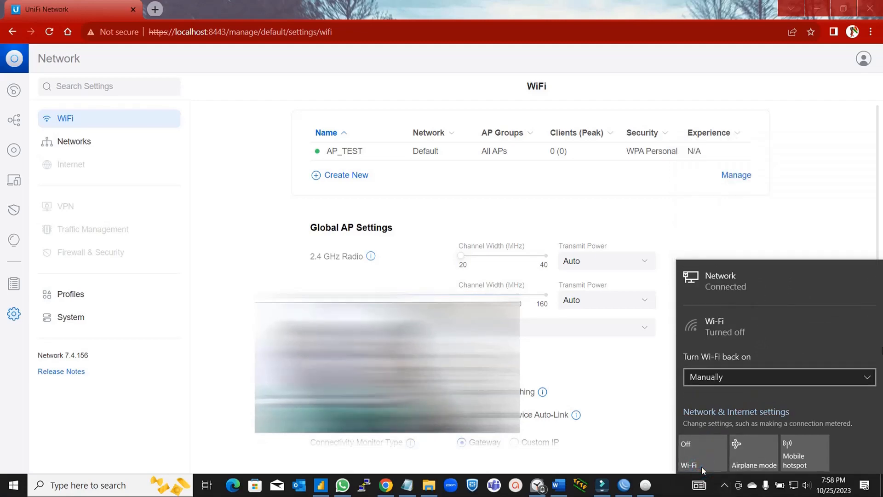
left_click(782, 179)
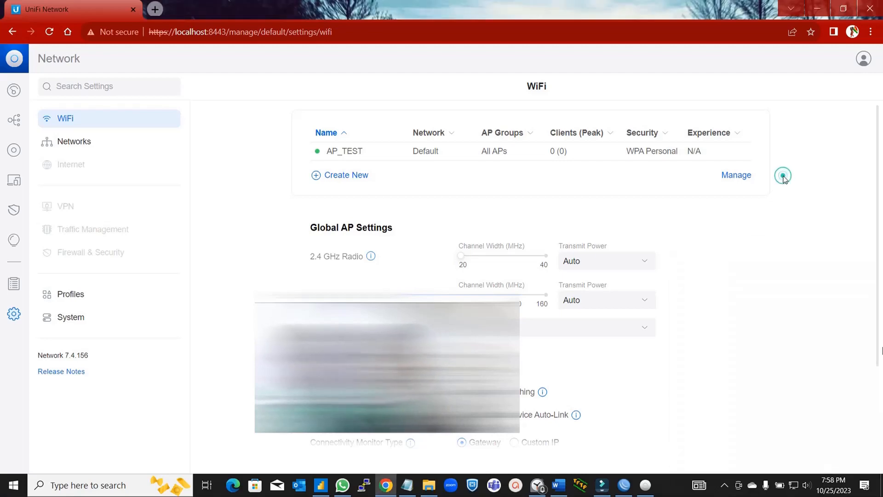
left_click(794, 485)
left_click(703, 460)
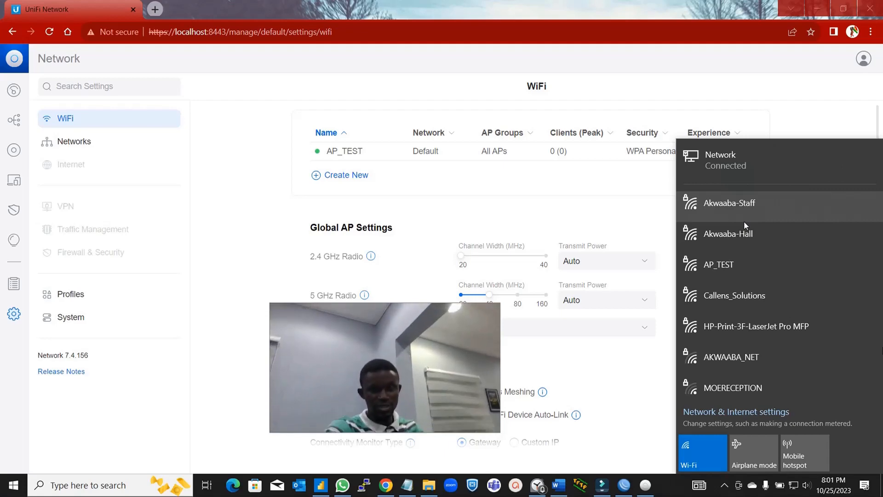
- Dismiss the Windows Wi-Fi flyout to reveal AP_TEST on the UniFi WiFi page
left_click(823, 116)
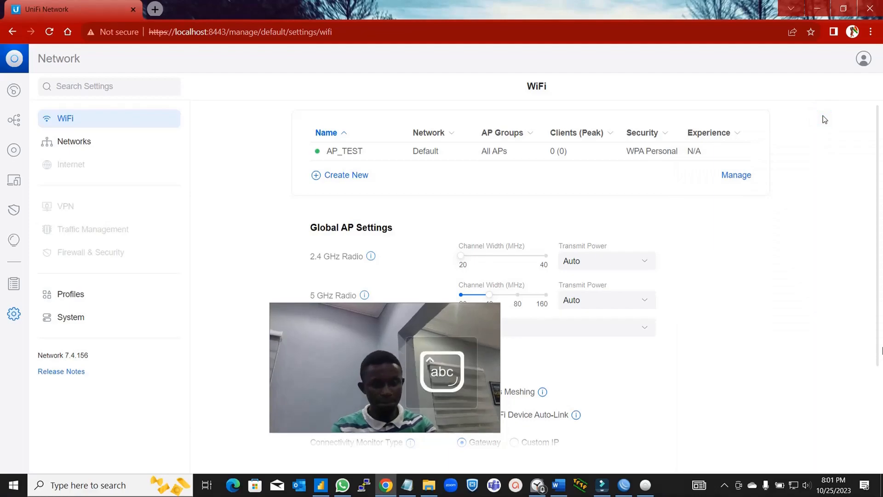